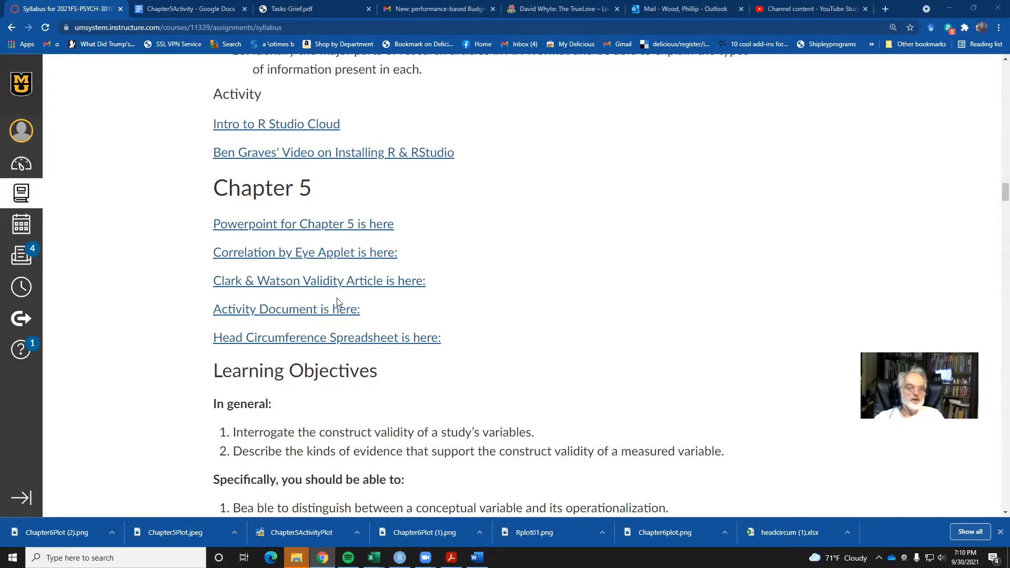
Open the Head Circumference Spreadsheet from the Chapter 5 links, download it as Microsoft Excel (.xlsx), and bring up the Downloads folder
{"action": "left_click", "coordinate": [341, 342]}
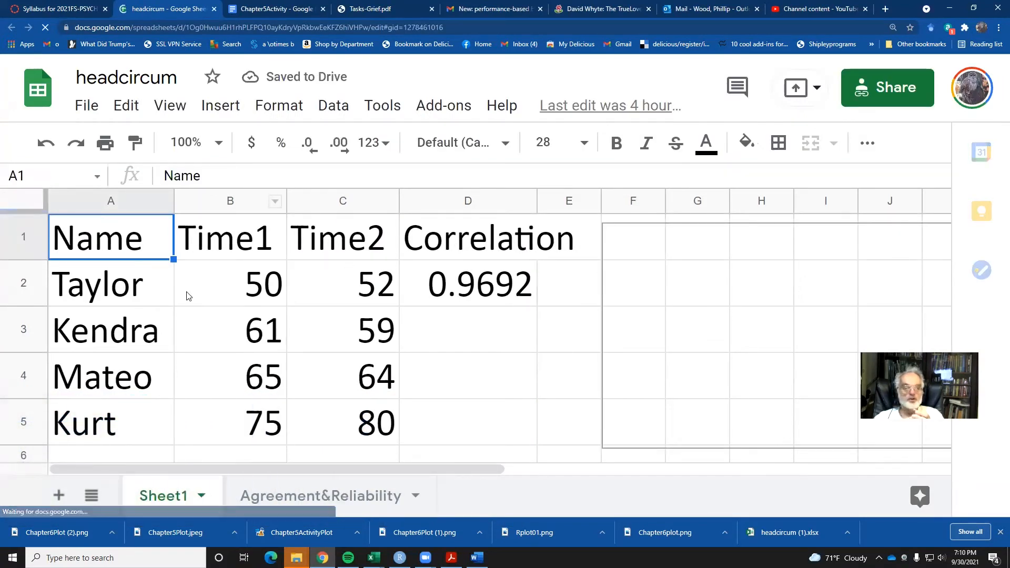
{"action": "left_click", "coordinate": [88, 107]}
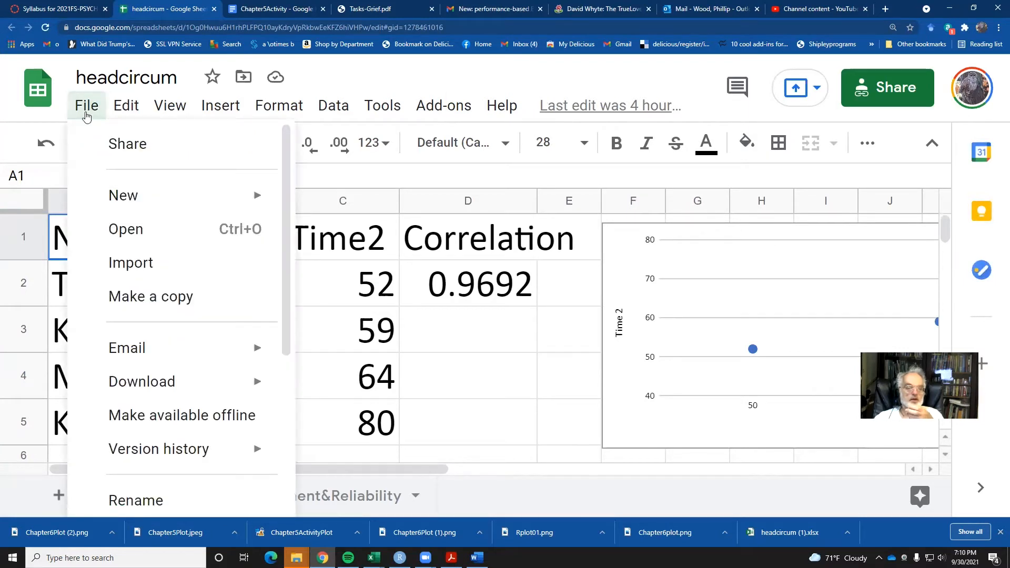
{"action": "mouse_move", "coordinate": [164, 381]}
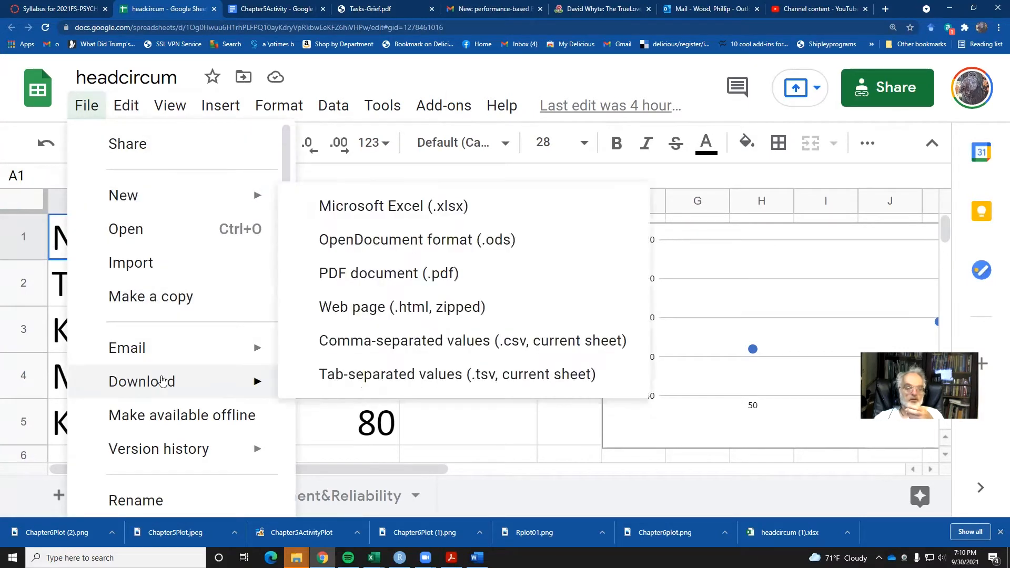
{"action": "left_click", "coordinate": [384, 207]}
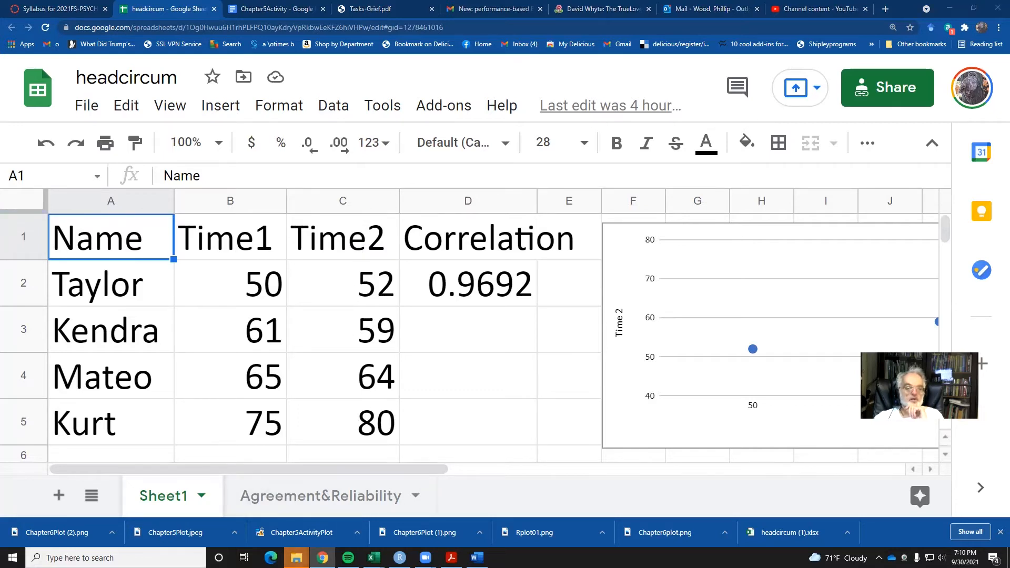
{"action": "mouse_move", "coordinate": [296, 557]}
{"action": "left_click", "coordinate": [147, 517]}
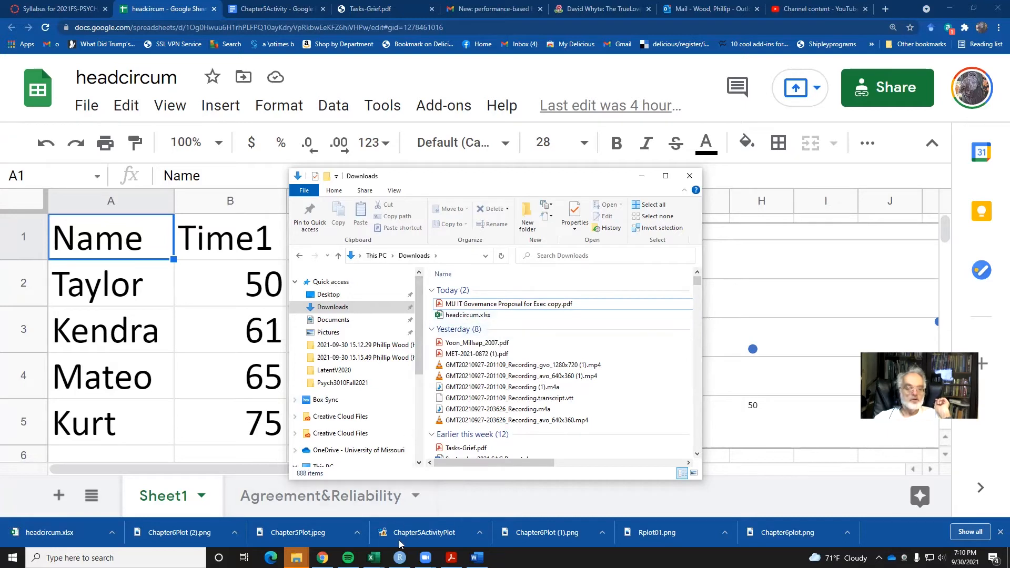
Switch to RStudio and create a new blank R script
{"action": "left_click", "coordinate": [399, 557]}
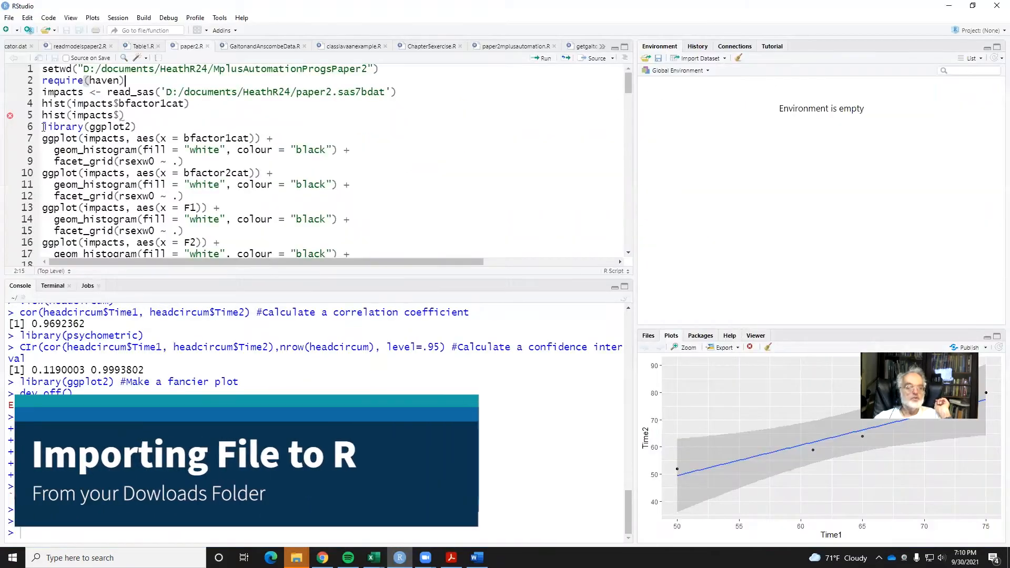
{"action": "left_click", "coordinate": [8, 18]}
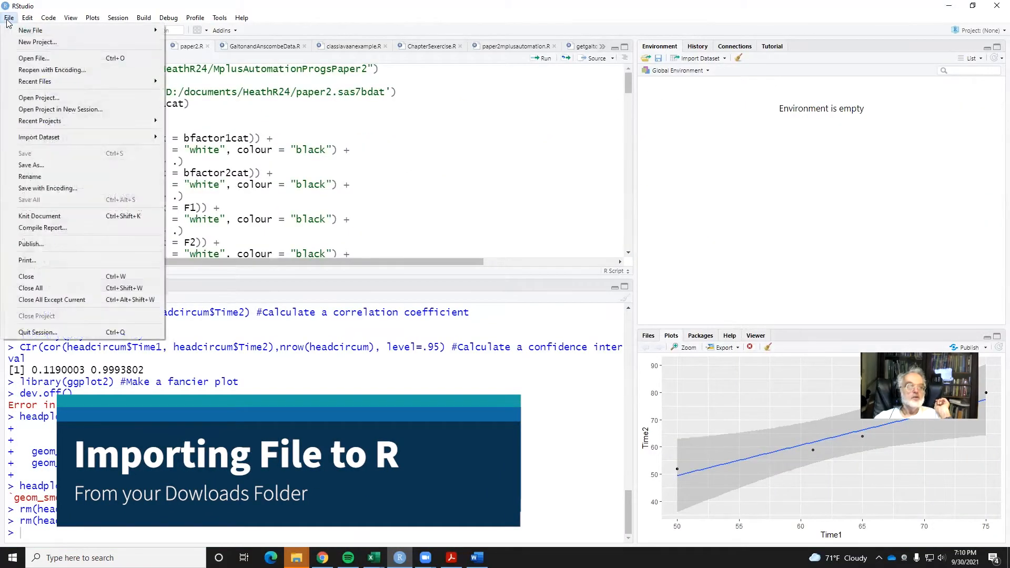
{"action": "mouse_move", "coordinate": [49, 32]}
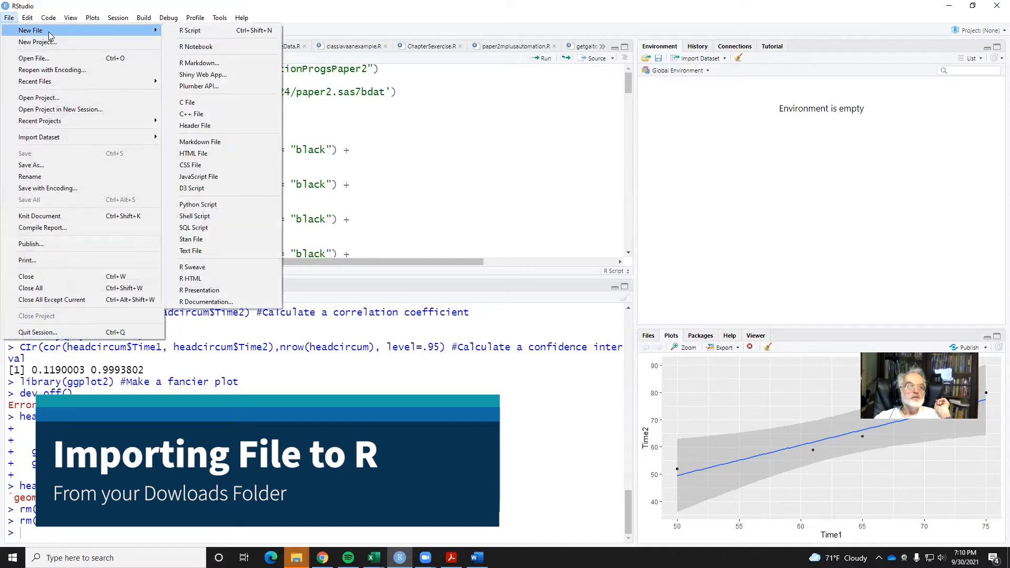
{"action": "left_click", "coordinate": [207, 31]}
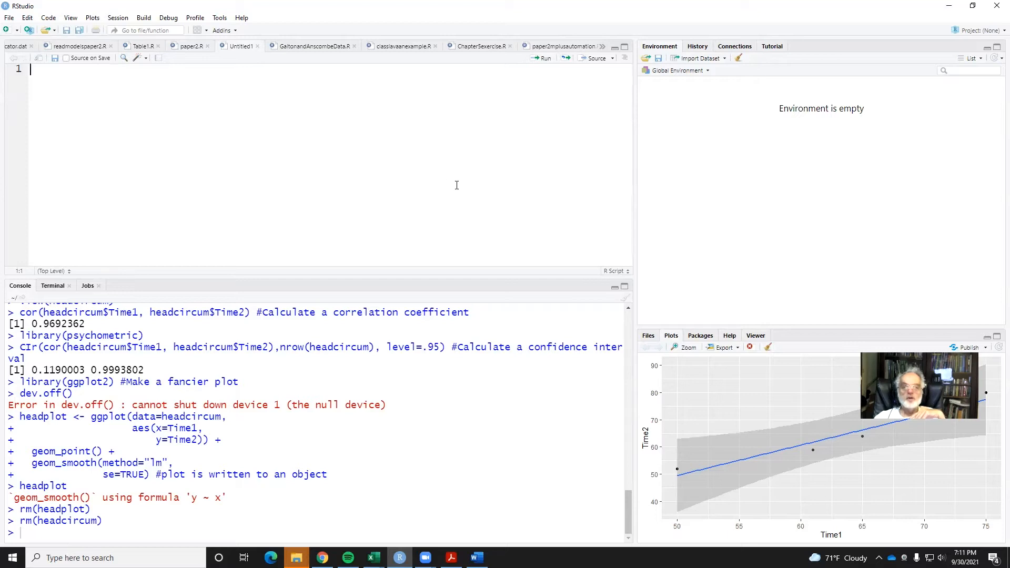
Import Sheet1 of headcircum.xlsx from the Downloads folder as an Excel dataset and view the imported headcircum data
{"action": "left_click", "coordinate": [699, 60]}
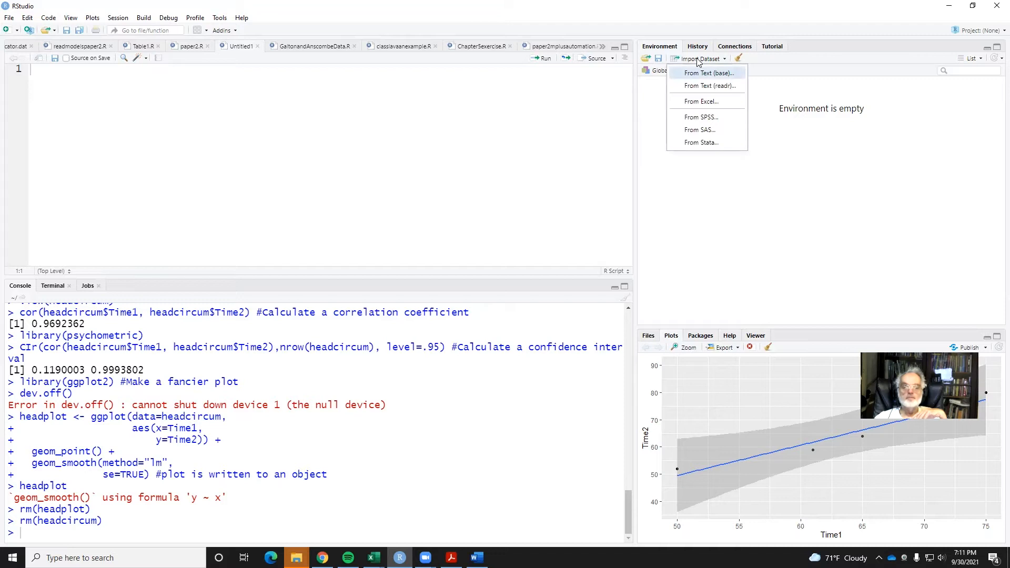
{"action": "left_click", "coordinate": [702, 103]}
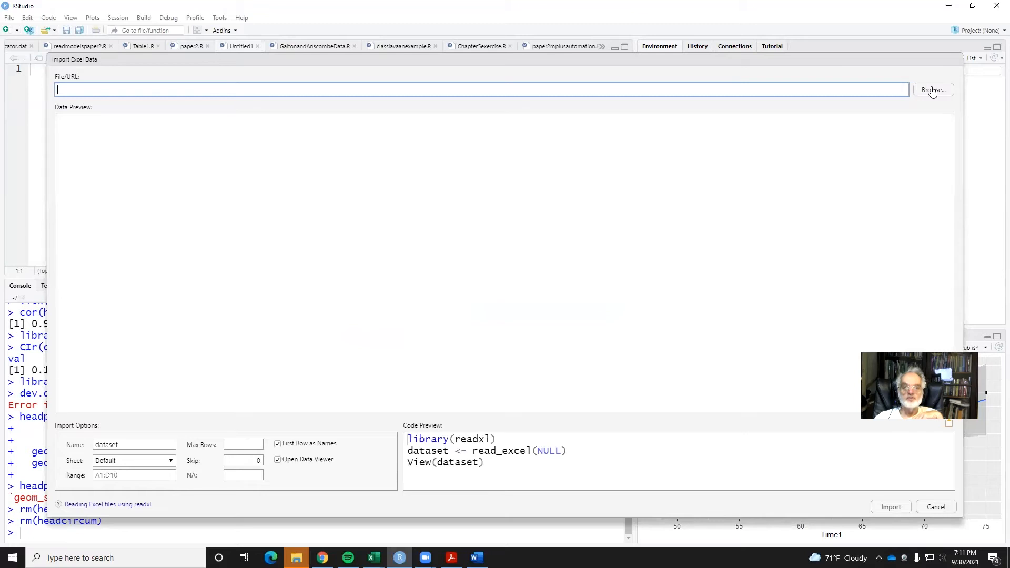
{"action": "left_click", "coordinate": [933, 91]}
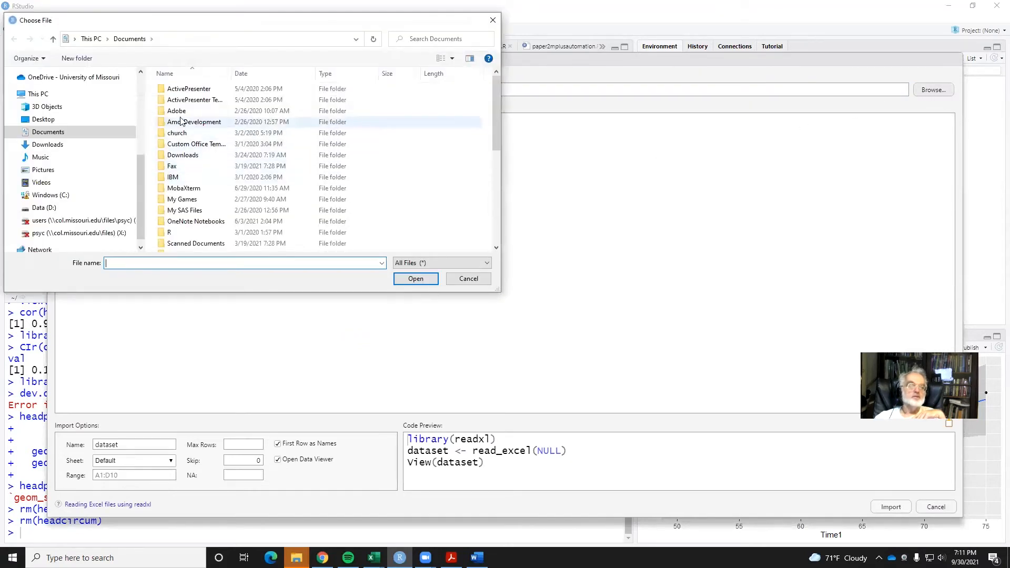
{"action": "left_click", "coordinate": [82, 149]}
{"action": "double_click", "coordinate": [158, 104]}
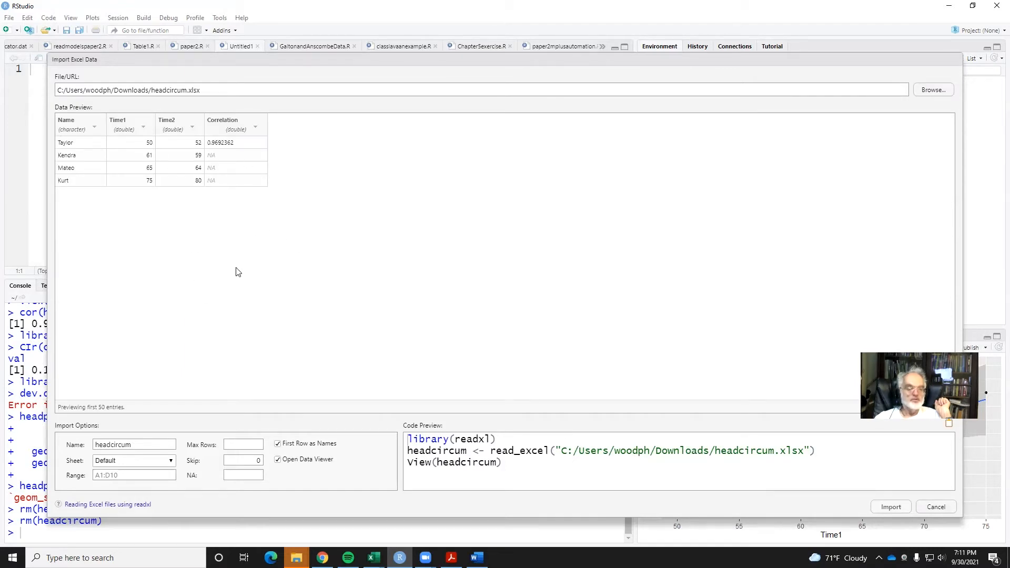
{"action": "left_click", "coordinate": [172, 465]}
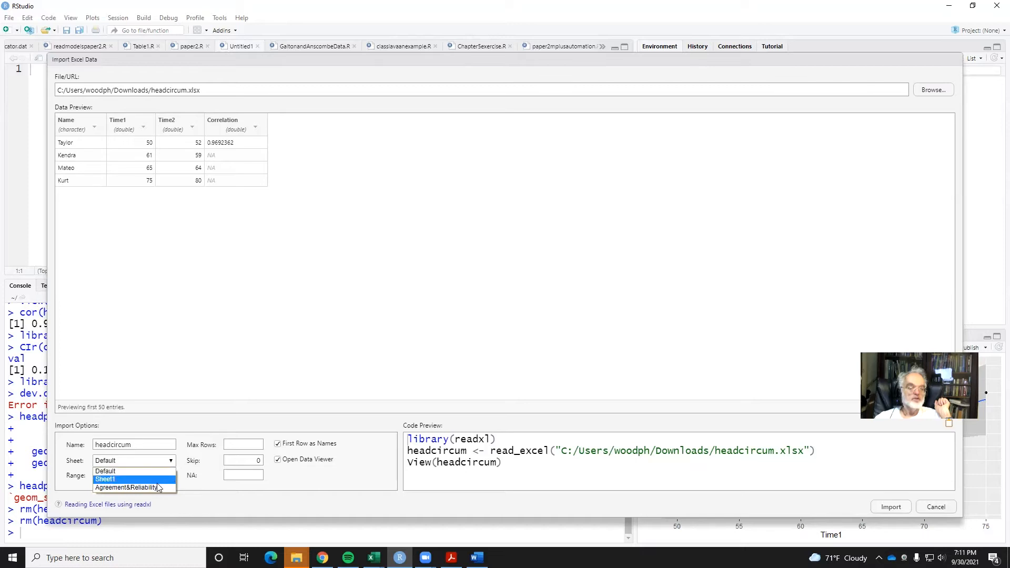
{"action": "left_click", "coordinate": [157, 481]}
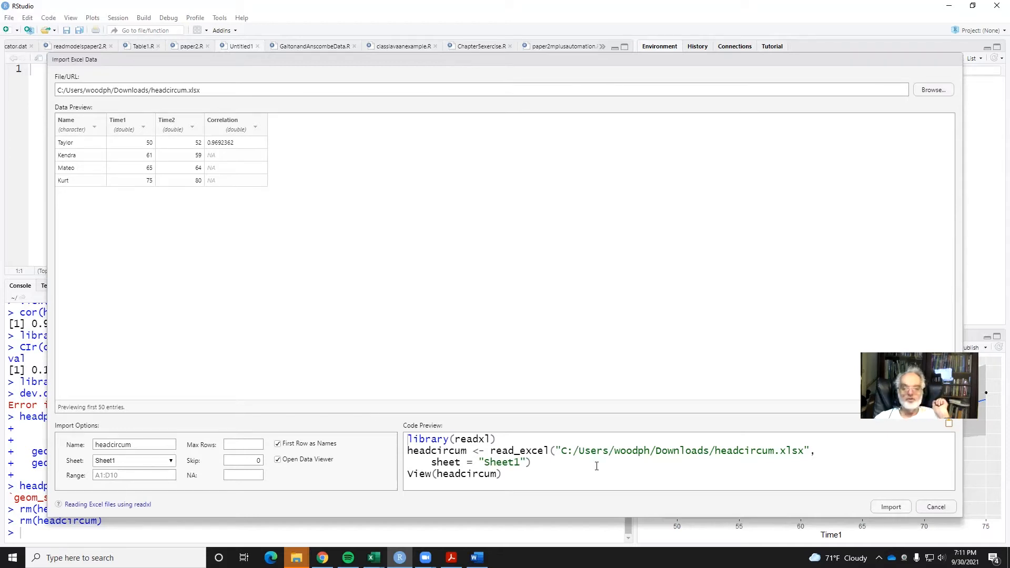
{"action": "left_click", "coordinate": [891, 507]}
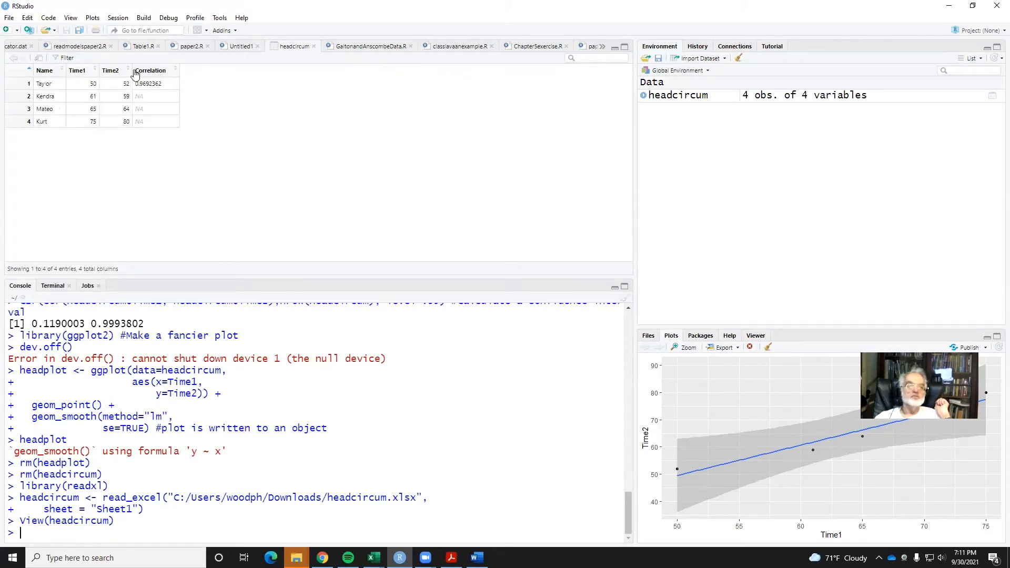
{"action": "left_click", "coordinate": [644, 97]}
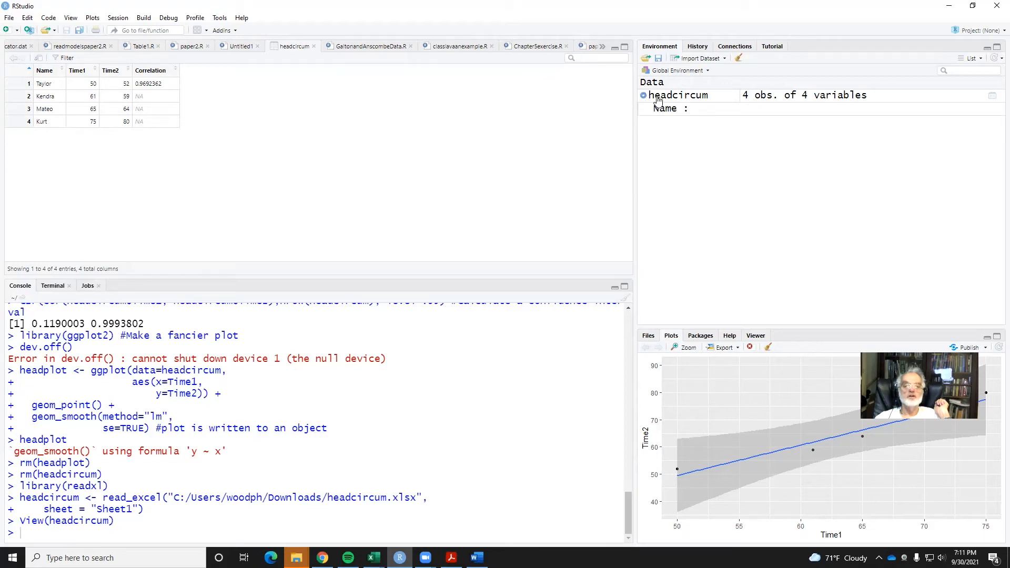
{"action": "left_click", "coordinate": [676, 99]}
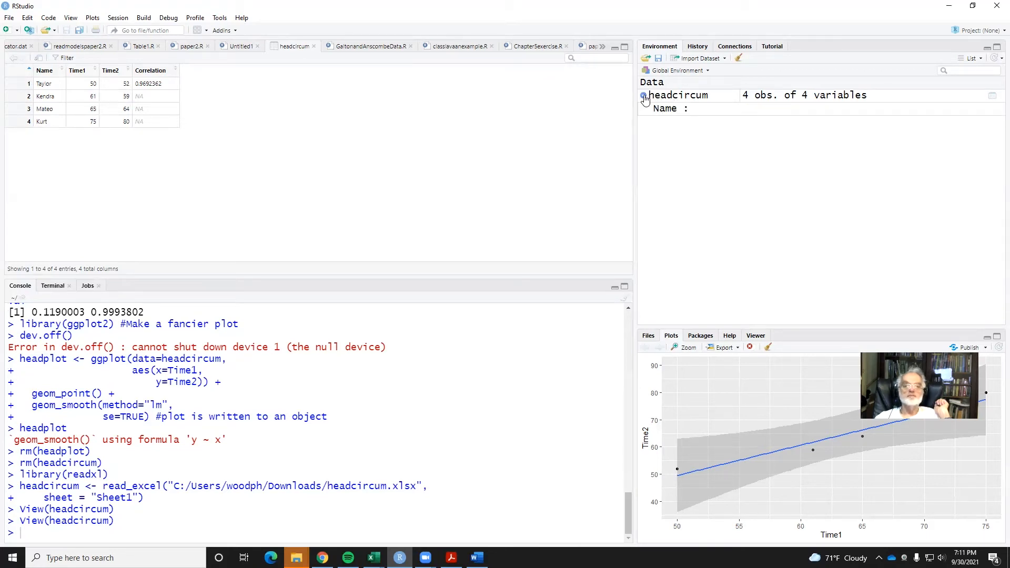
Close the empty Untitled1 script and create a fresh R script in its place
{"action": "left_click", "coordinate": [237, 49]}
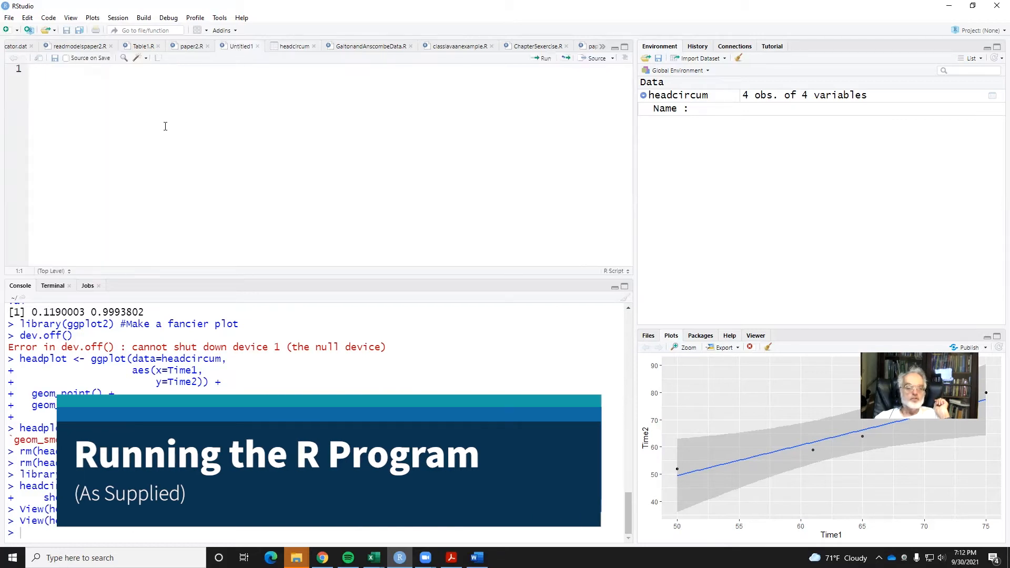
{"action": "left_click", "coordinate": [257, 46]}
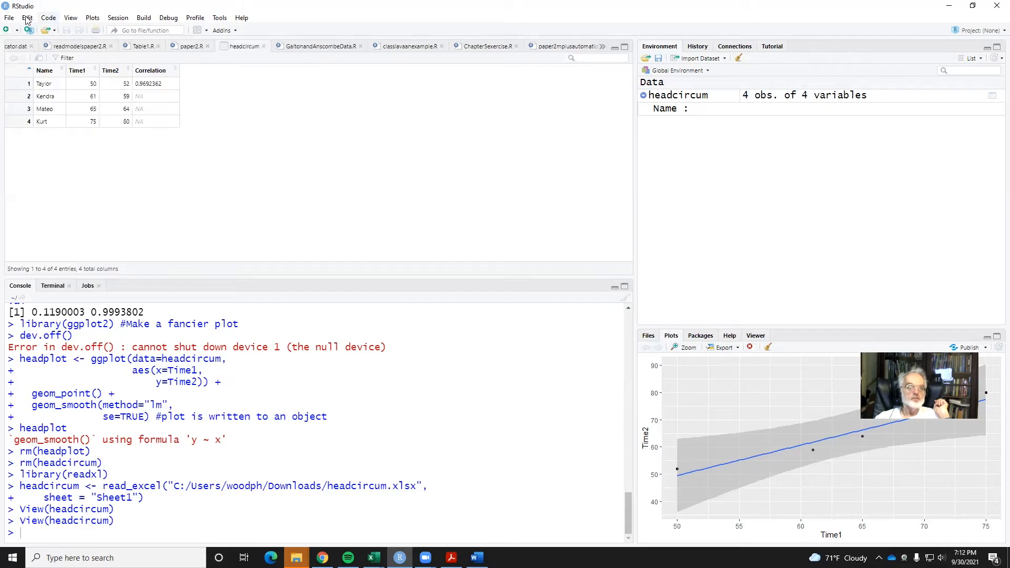
{"action": "left_click", "coordinate": [10, 18]}
{"action": "mouse_move", "coordinate": [19, 32]}
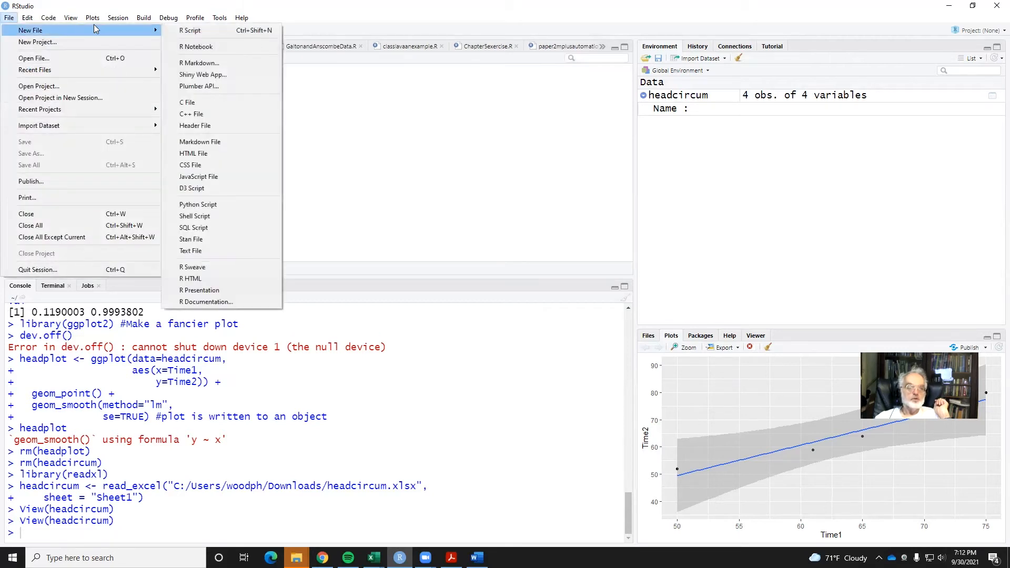
{"action": "left_click", "coordinate": [240, 31]}
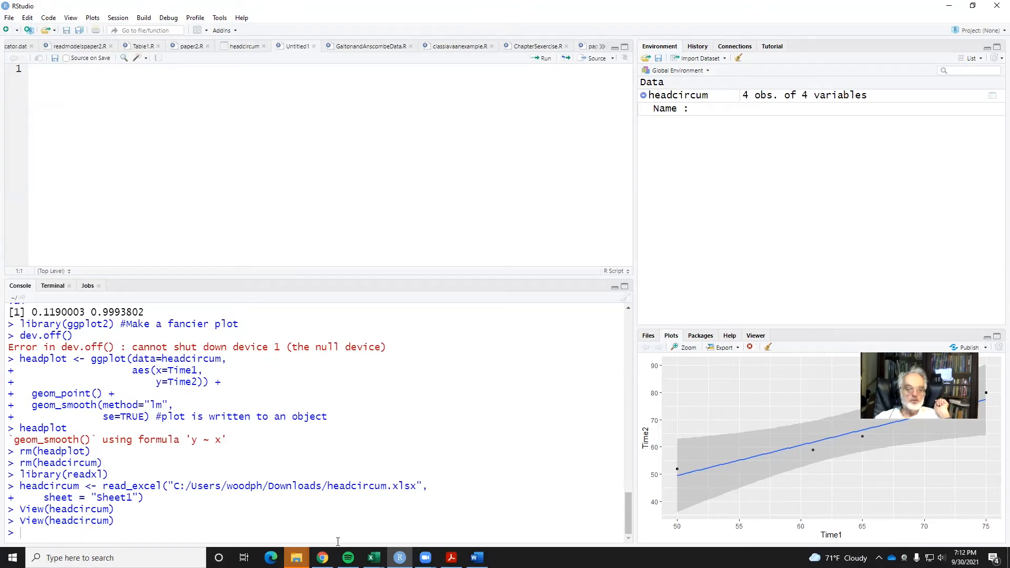
Copy the R program, from the cor() line through headplot, from the syllabus's Chapter 5 Activity Document into the blank RStudio script
{"action": "left_click", "coordinate": [323, 557]}
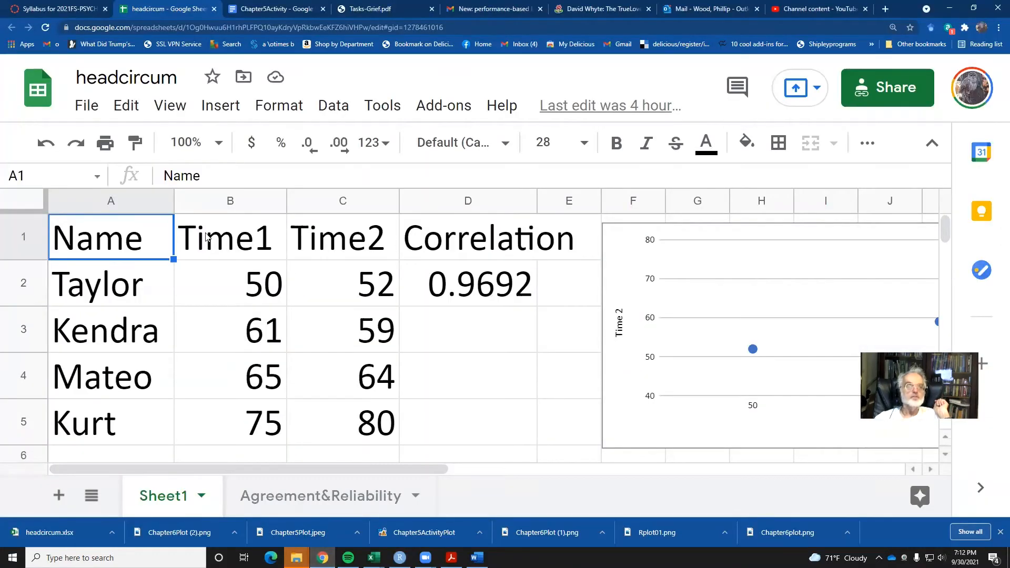
{"action": "left_click", "coordinate": [60, 10]}
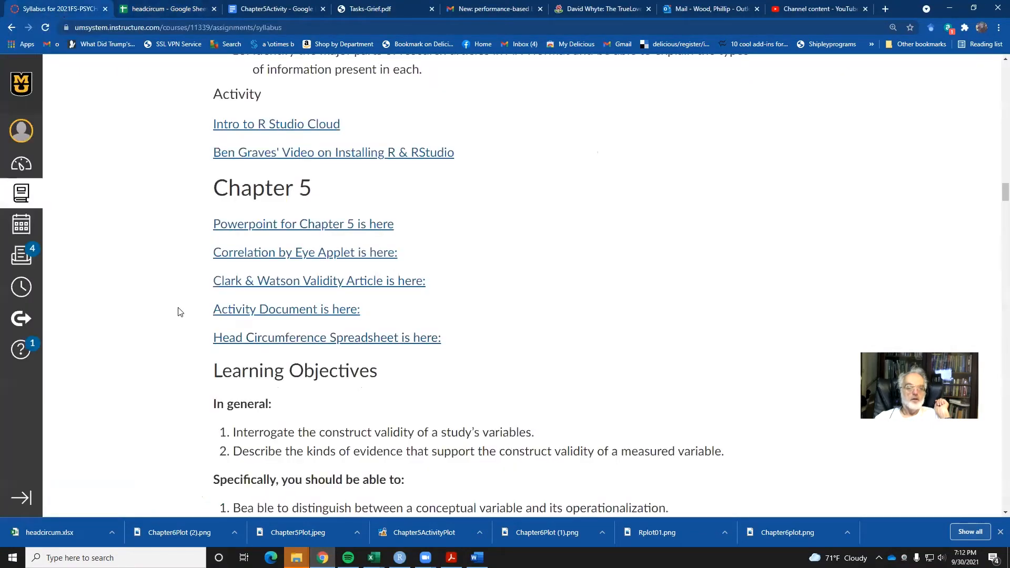
{"action": "left_click", "coordinate": [242, 308]}
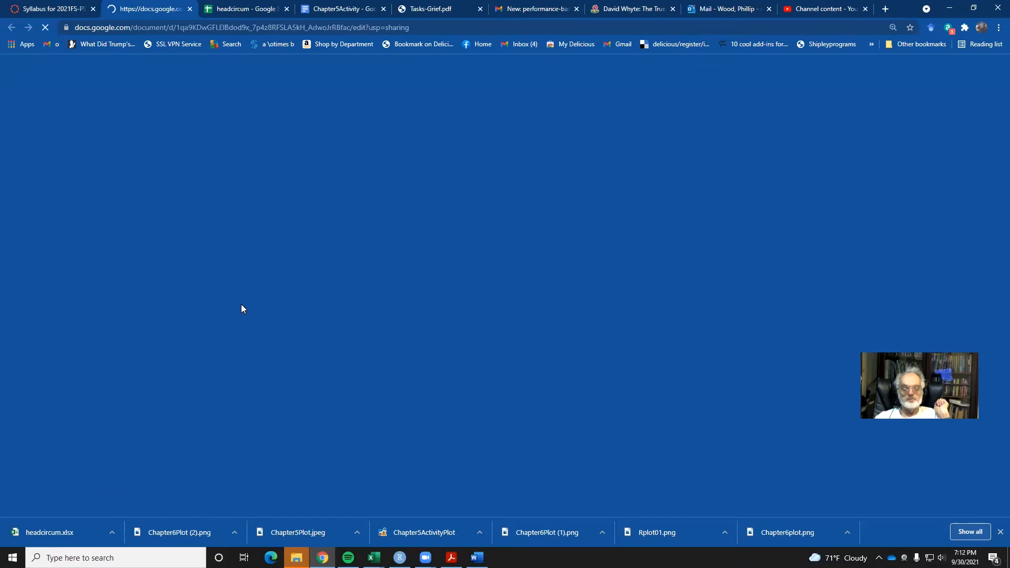
{"action": "scroll", "coordinate": [242, 309], "scroll_direction": "down", "scroll_amount": 10}
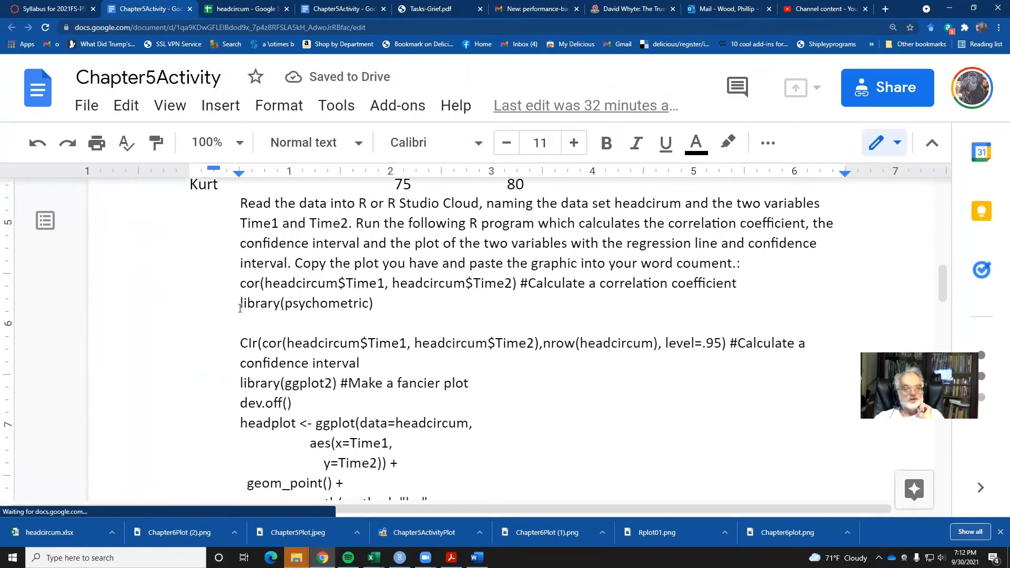
{"action": "left_click_drag", "start_coordinate": [240, 284], "coordinate": [453, 354]}
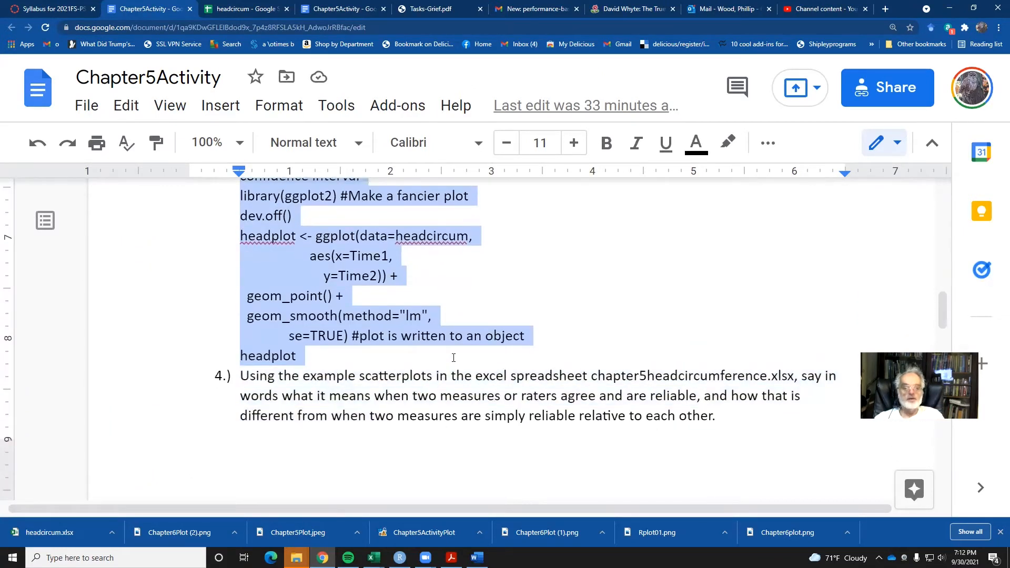
{"action": "left_click", "coordinate": [400, 557]}
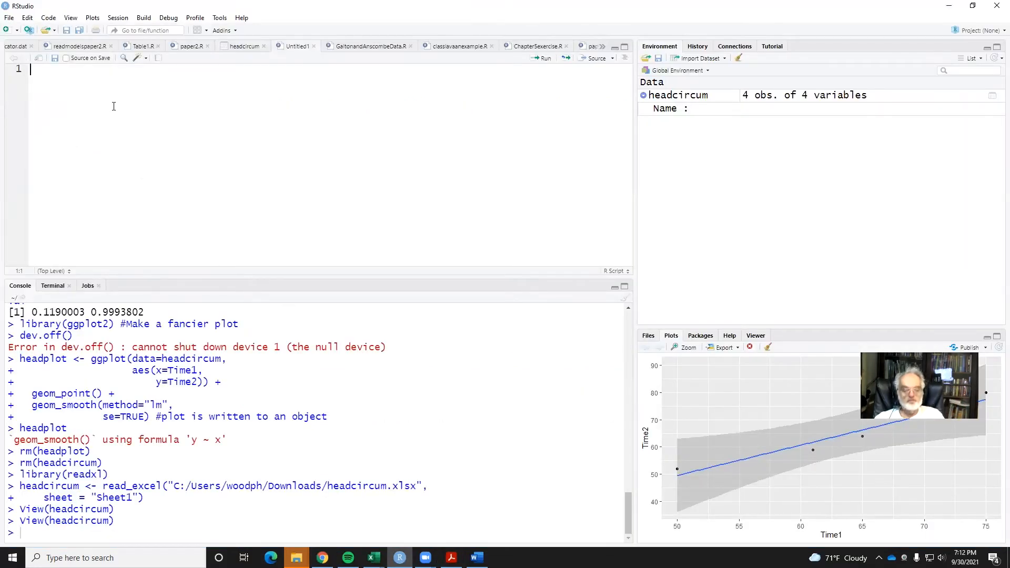
{"action": "key", "text": "ctrl+v"}
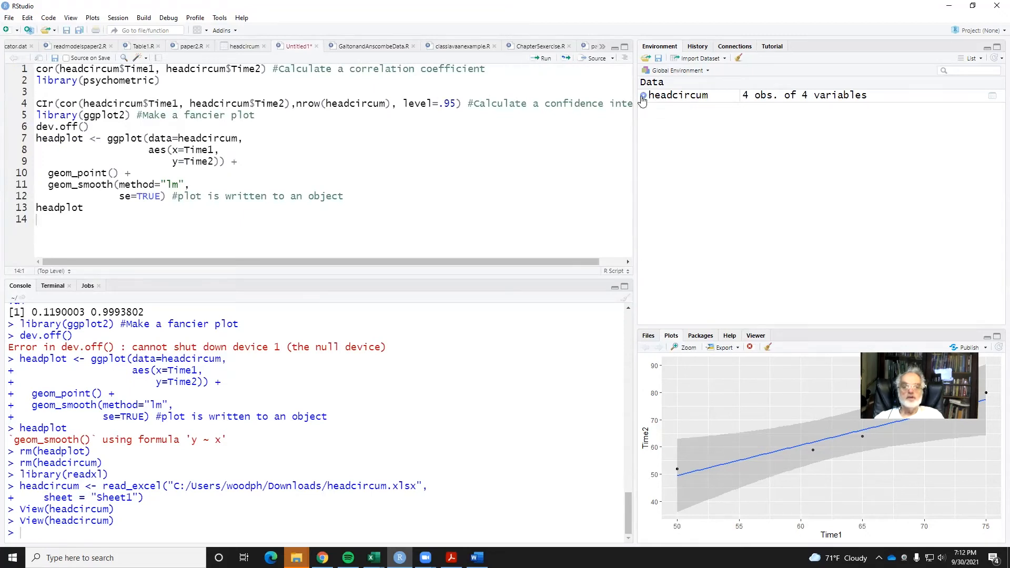
Run the script lines that correlate Time1 with Time2, load psychometric, and calculate the confidence interval at level .95
{"action": "left_click", "coordinate": [548, 59]}
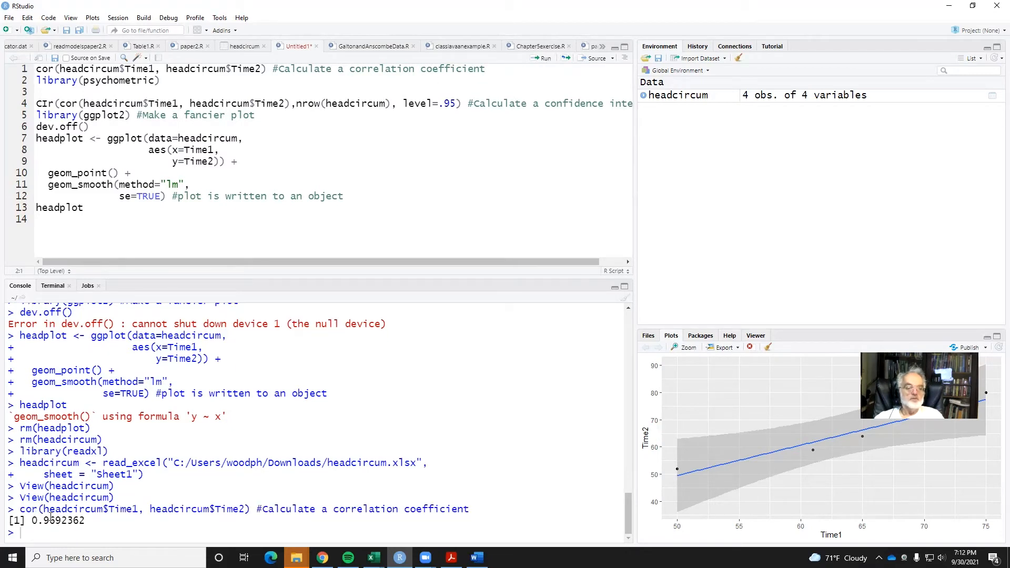
{"action": "left_click", "coordinate": [544, 59]}
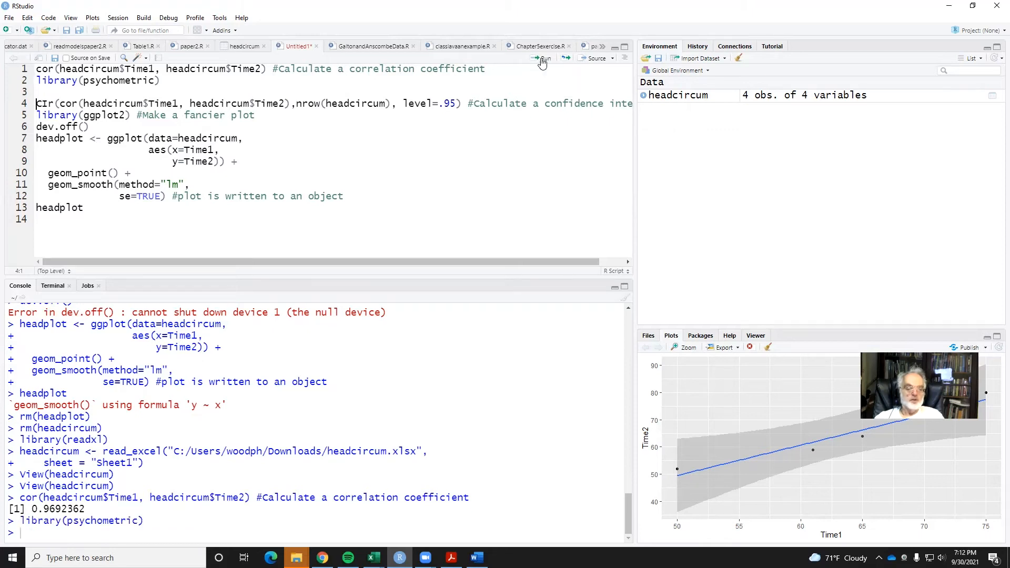
{"action": "left_click", "coordinate": [542, 60]}
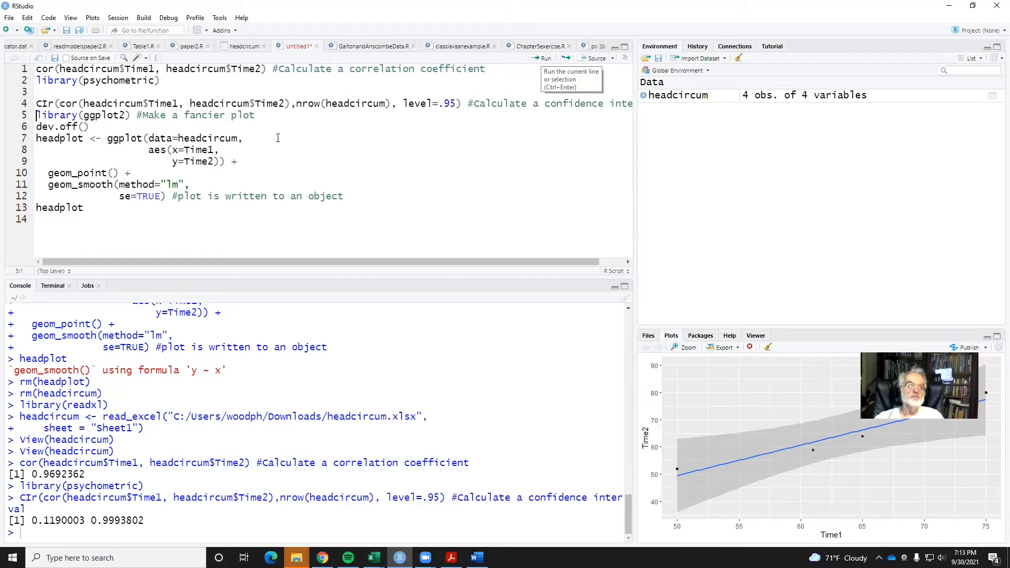
Load ggplot2 and, skipping dev.off(), run the ggplot statement that stores the Time1 versus Time2 scatterplot with its regression line in headplot
{"action": "left_click", "coordinate": [541, 59]}
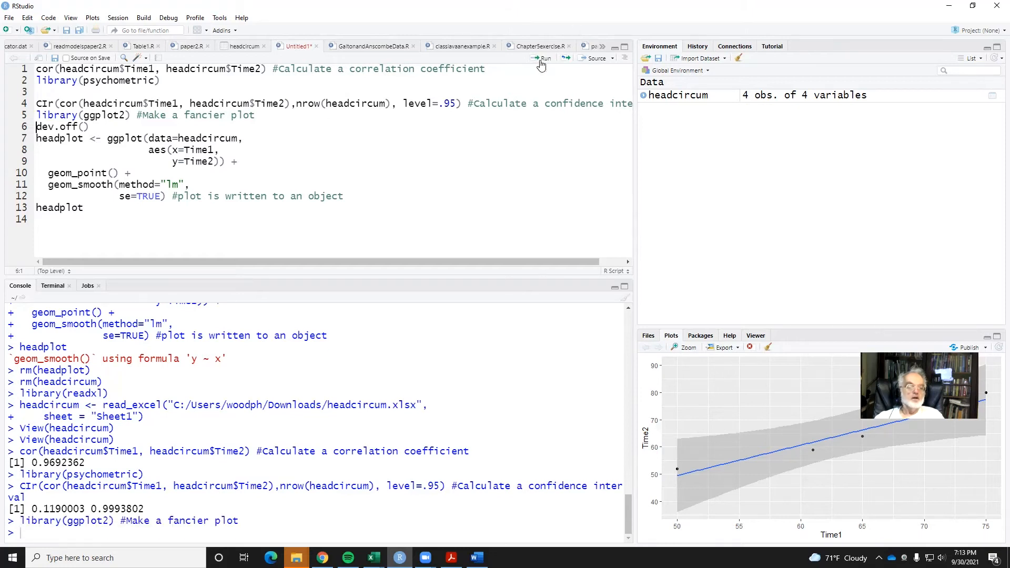
{"action": "left_click", "coordinate": [157, 138]}
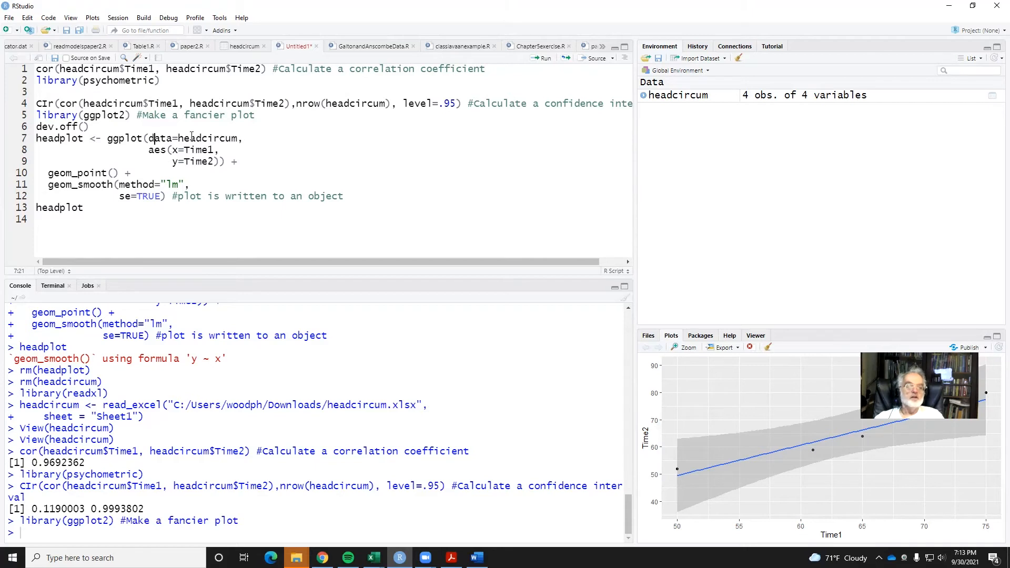
{"action": "left_click", "coordinate": [545, 58]}
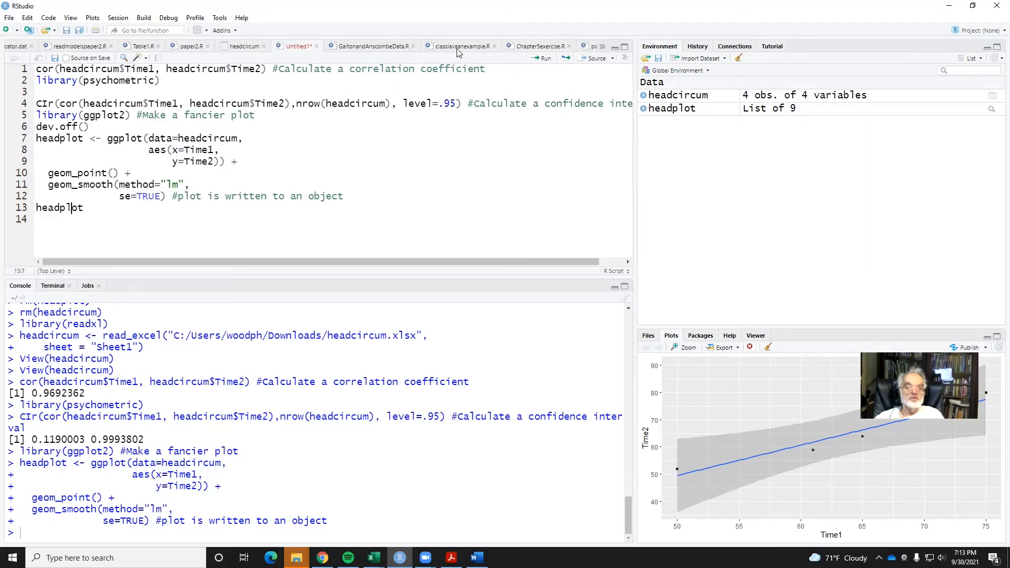
Run the final headplot line and set the plot's image export to a width of 500 and a height of 500
{"action": "left_click", "coordinate": [544, 58]}
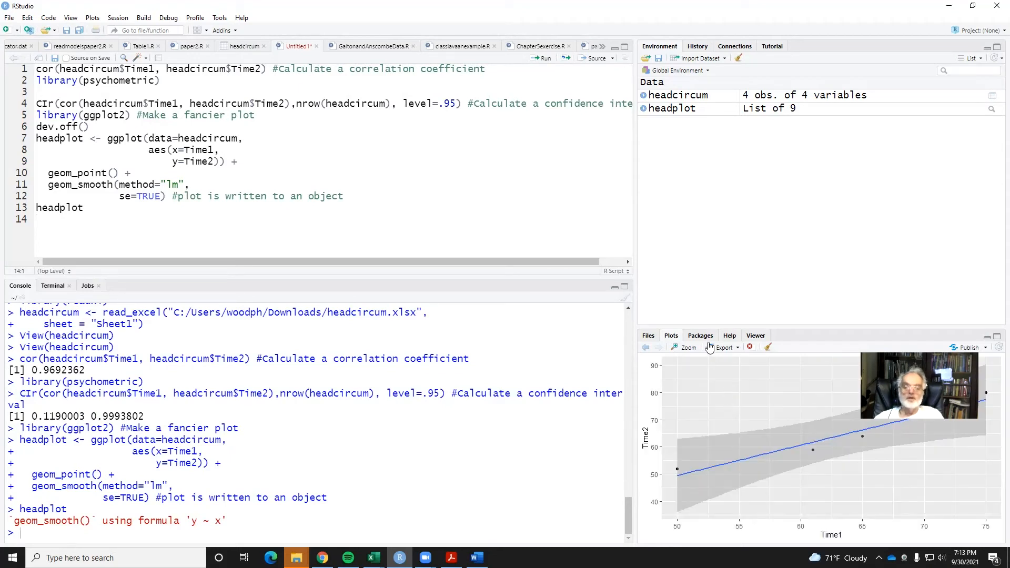
{"action": "left_click", "coordinate": [724, 348]}
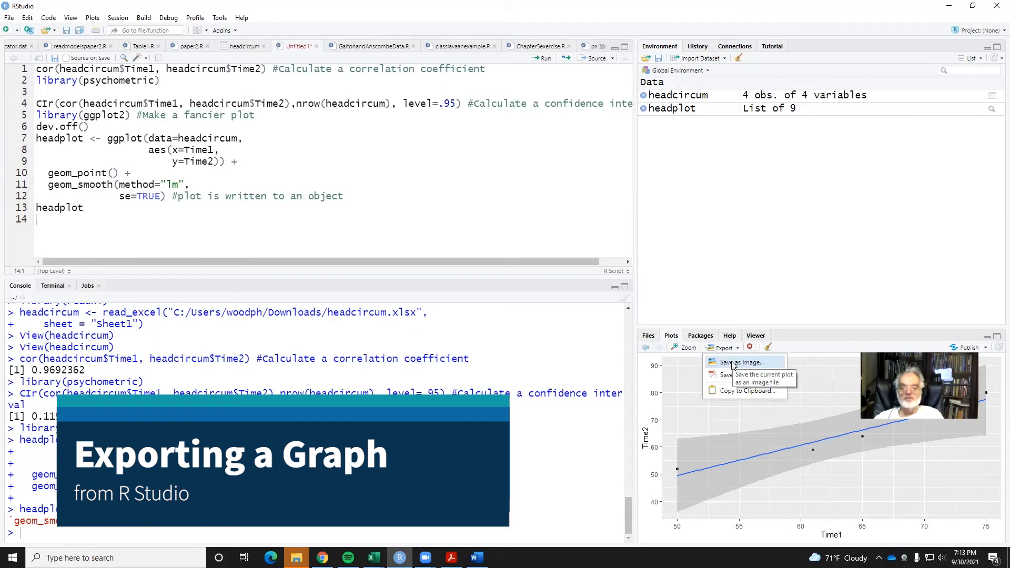
{"action": "left_click", "coordinate": [733, 363]}
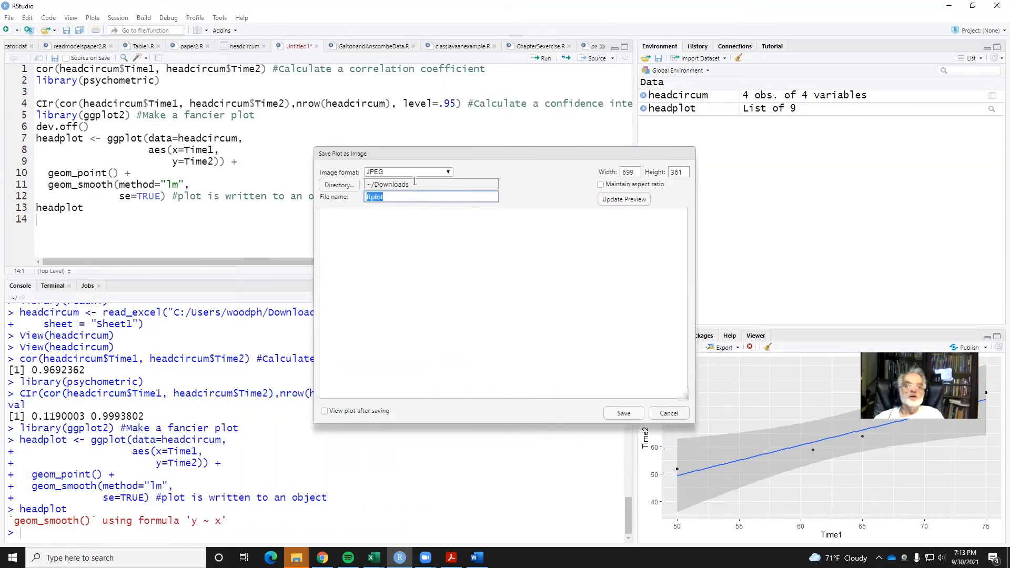
{"action": "double_click", "coordinate": [639, 172]}
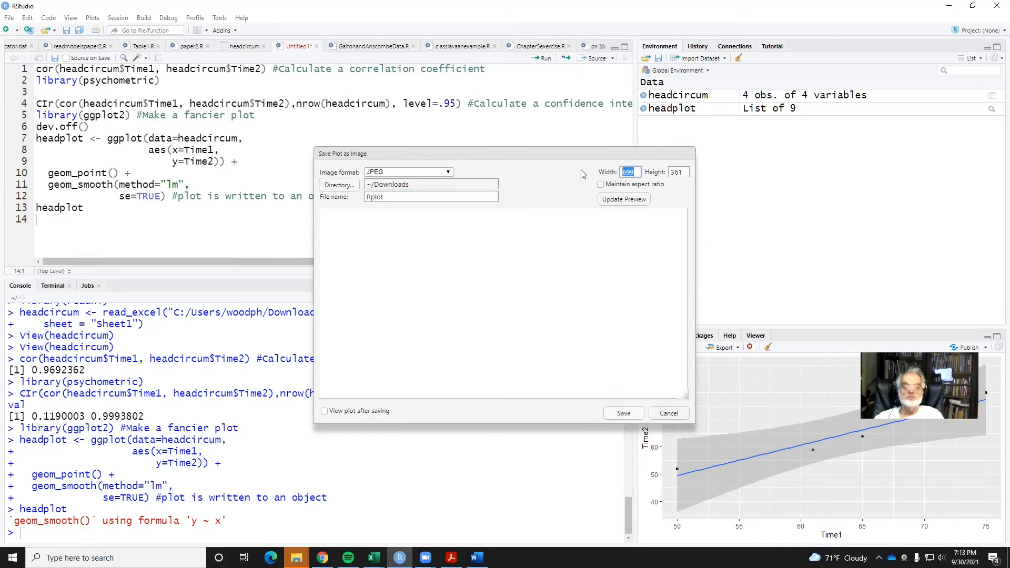
{"action": "type", "text": "500"}
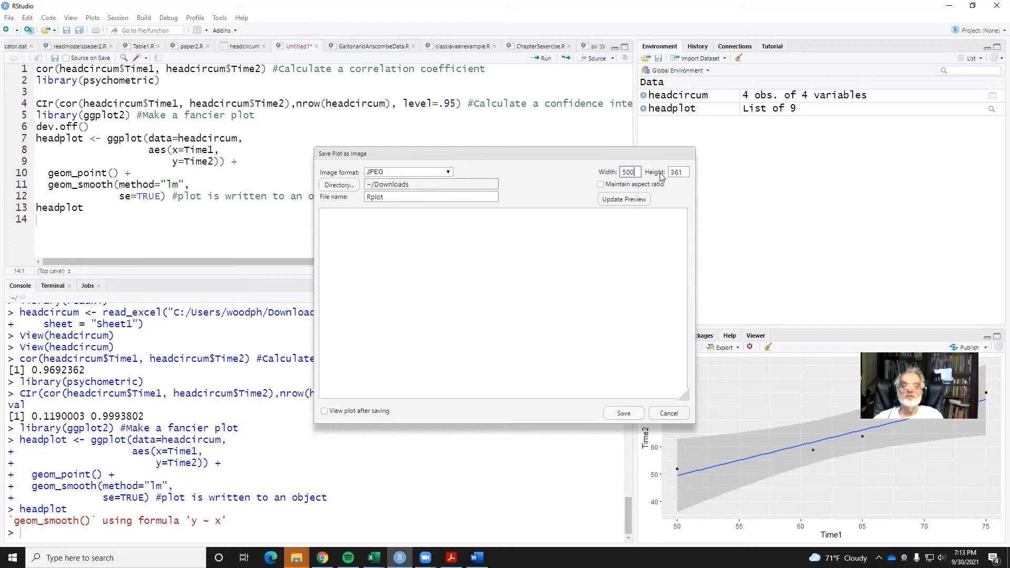
{"action": "key", "text": "Tab"}
{"action": "type", "text": "5"}
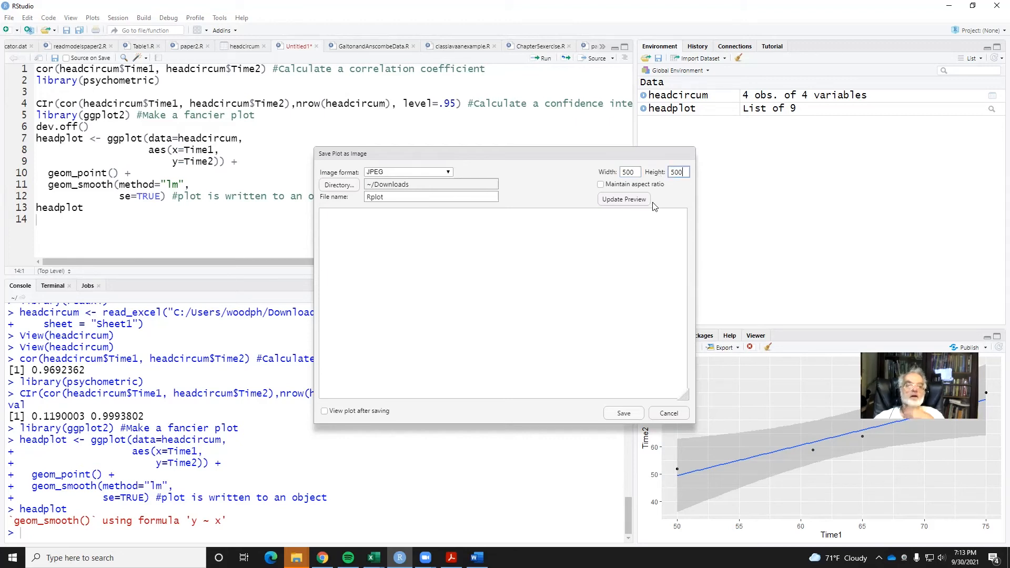
Save the plot image as Chapter5PlotinR in ~/Downloads and check for the file in that folder in File Explorer
{"action": "left_click", "coordinate": [399, 196]}
{"action": "left_click_drag", "start_coordinate": [399, 197], "coordinate": [355, 198]}
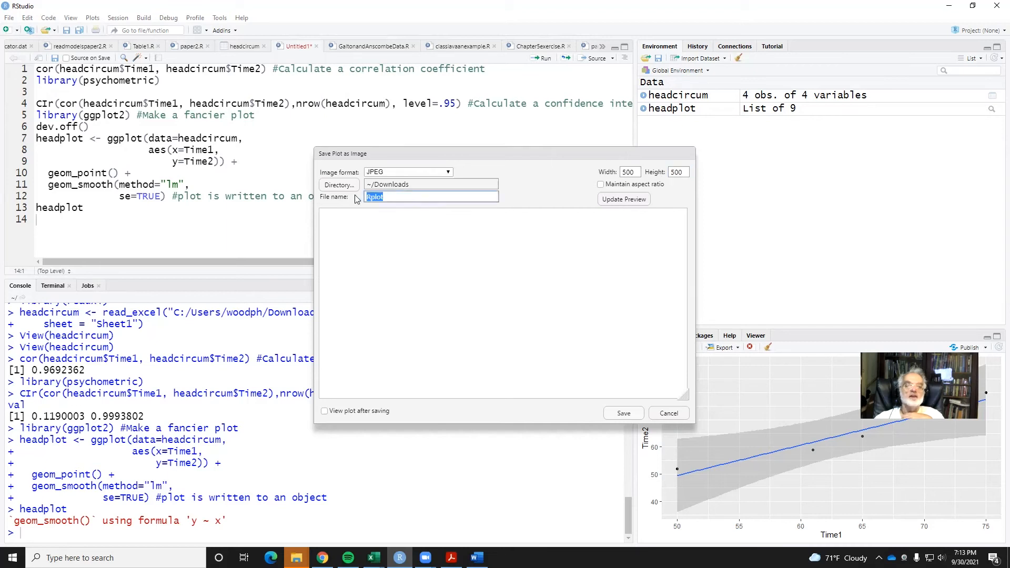
{"action": "type", "text": "Chapter5P"}
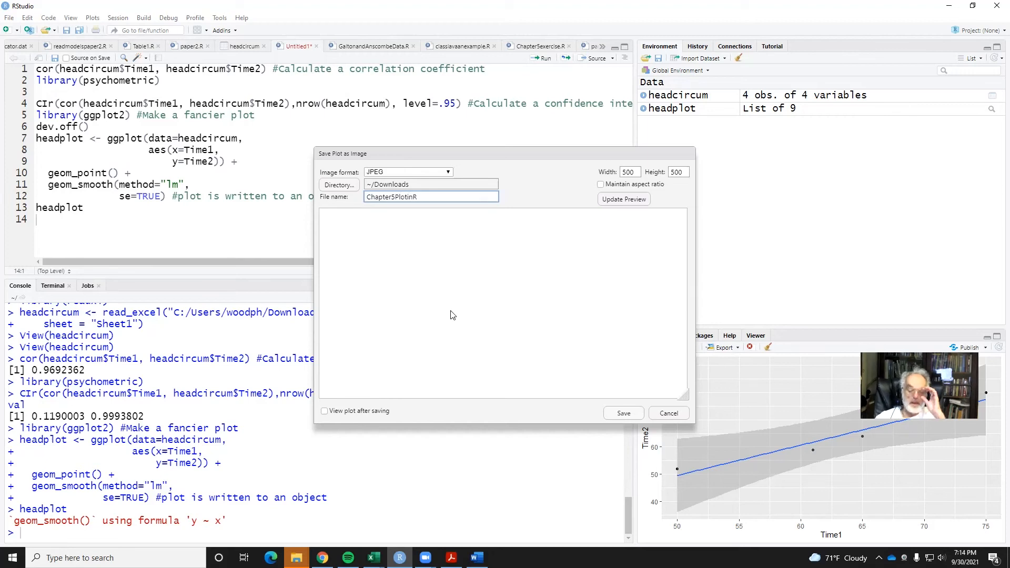
{"action": "left_click", "coordinate": [622, 411]}
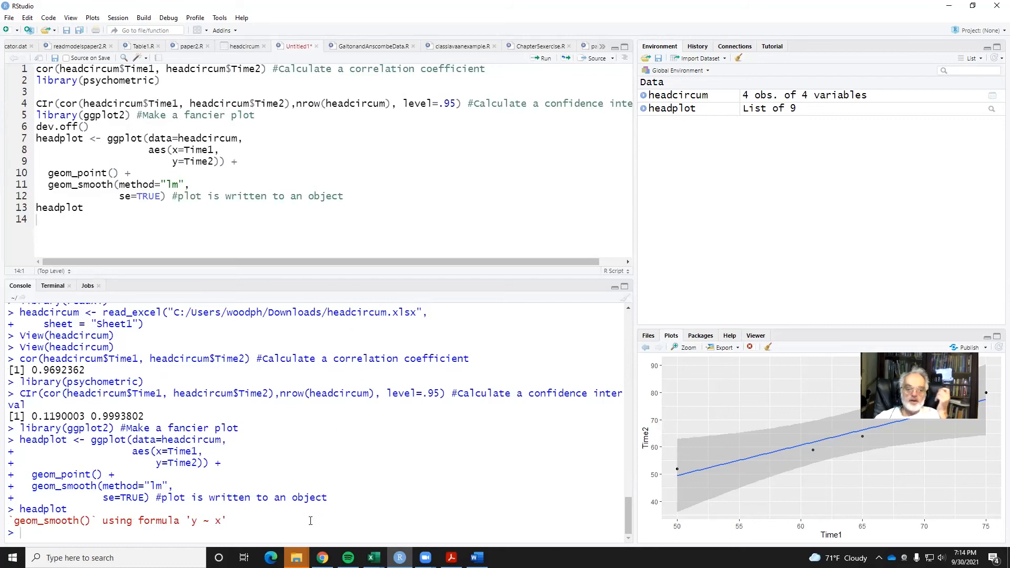
{"action": "left_click", "coordinate": [296, 558]}
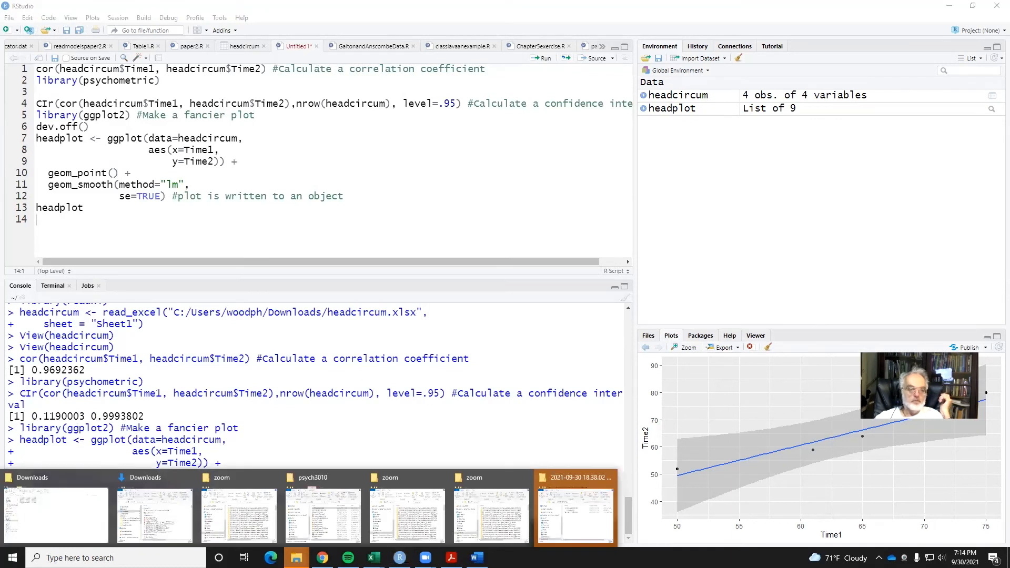
{"action": "left_click", "coordinate": [181, 506]}
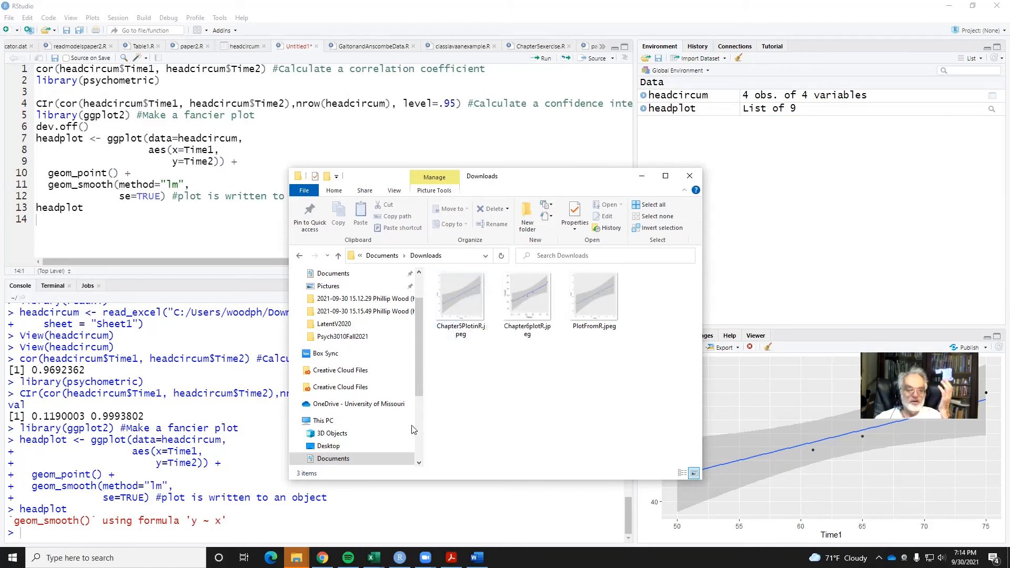
Switch to the Chapter5Activity document in Chrome and place the cursor after worksheet item 3, "Insert the graphic of your regression here:"
{"action": "left_click", "coordinate": [323, 558]}
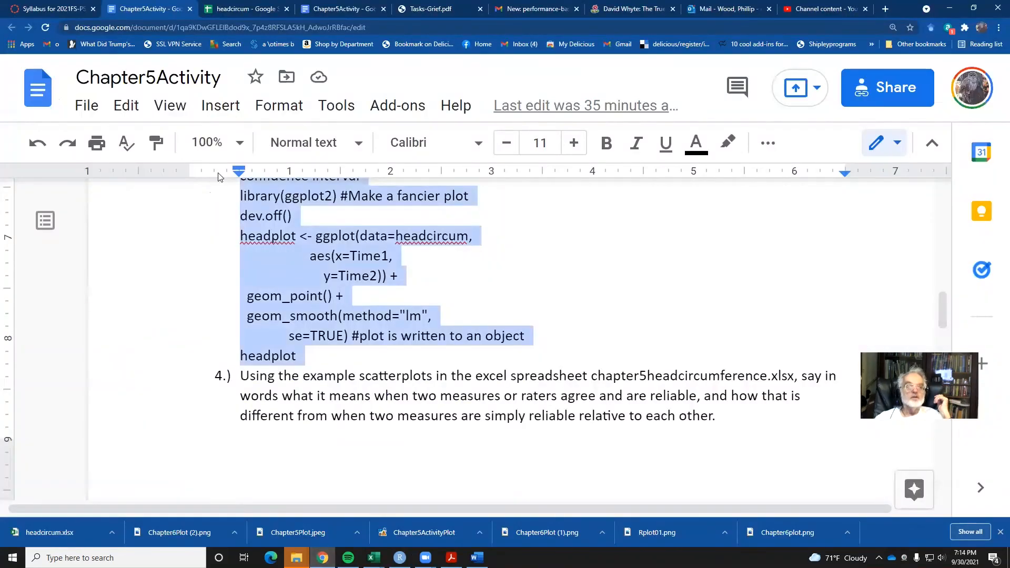
{"action": "left_click", "coordinate": [319, 9]}
{"action": "scroll", "coordinate": [377, 296], "scroll_direction": "down", "scroll_amount": 10}
{"action": "scroll", "coordinate": [377, 296], "scroll_direction": "down", "scroll_amount": 12}
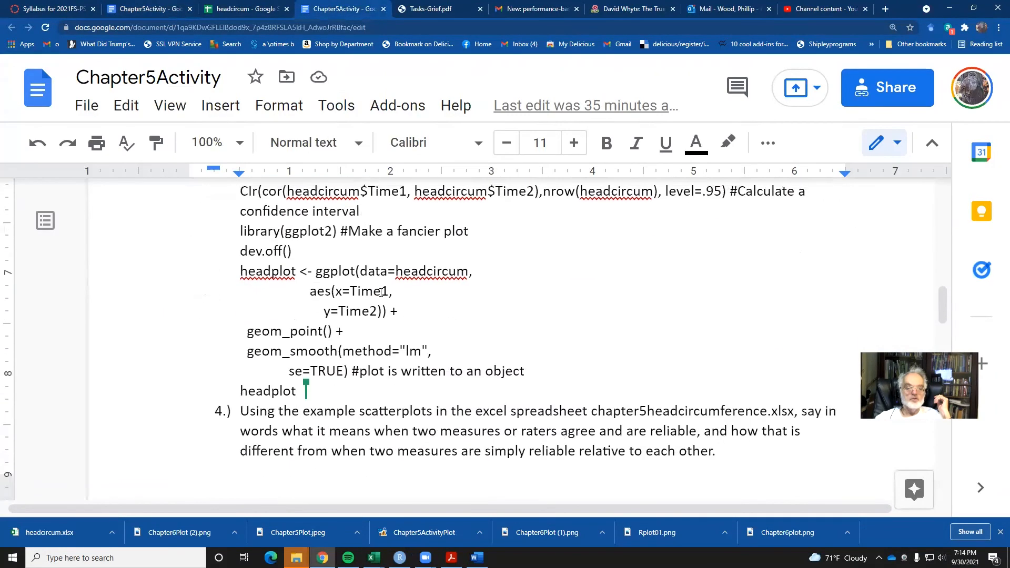
{"action": "scroll", "coordinate": [380, 283], "scroll_direction": "up", "scroll_amount": 1}
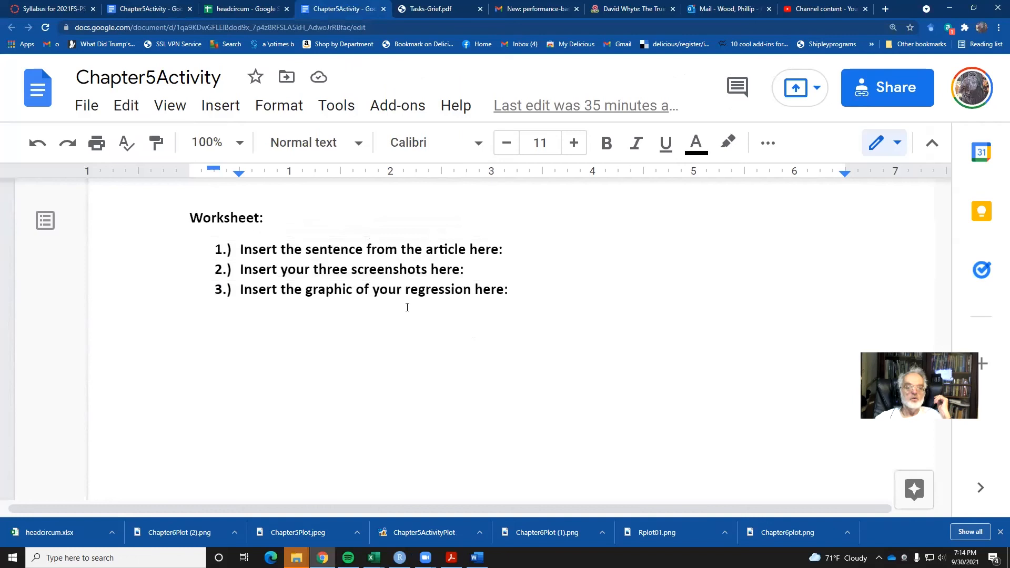
{"action": "left_click", "coordinate": [528, 294]}
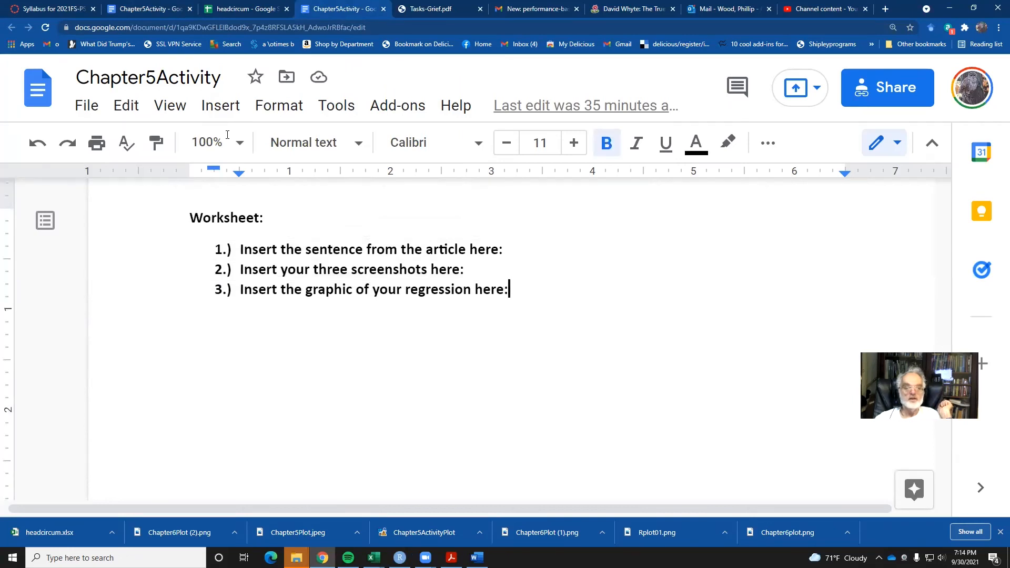
Insert the image Chapter5PlotinR.jpeg from the Downloads folder within Documents at worksheet item 3
{"action": "left_click", "coordinate": [230, 108]}
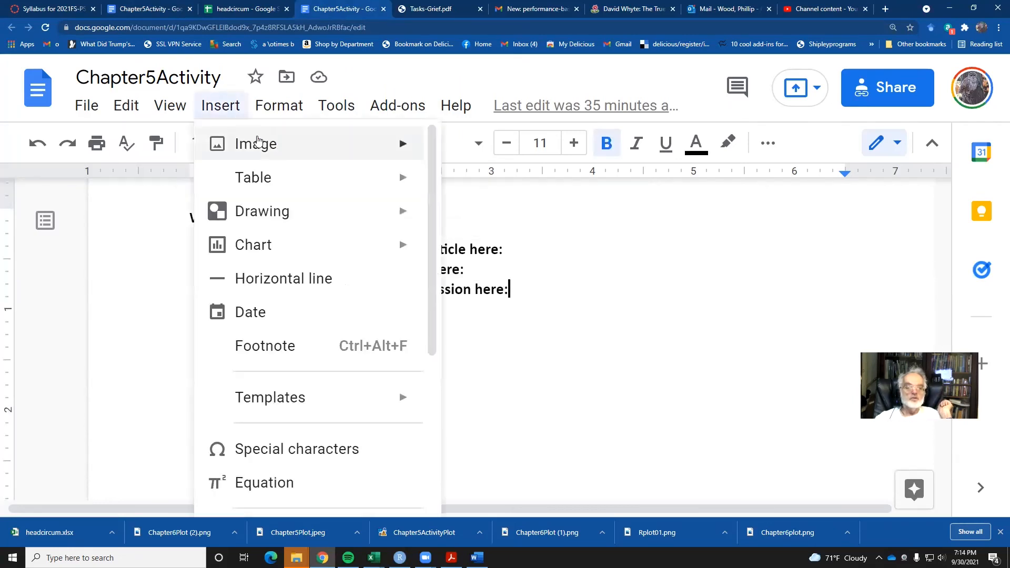
{"action": "mouse_move", "coordinate": [296, 142]}
{"action": "left_click", "coordinate": [510, 150]}
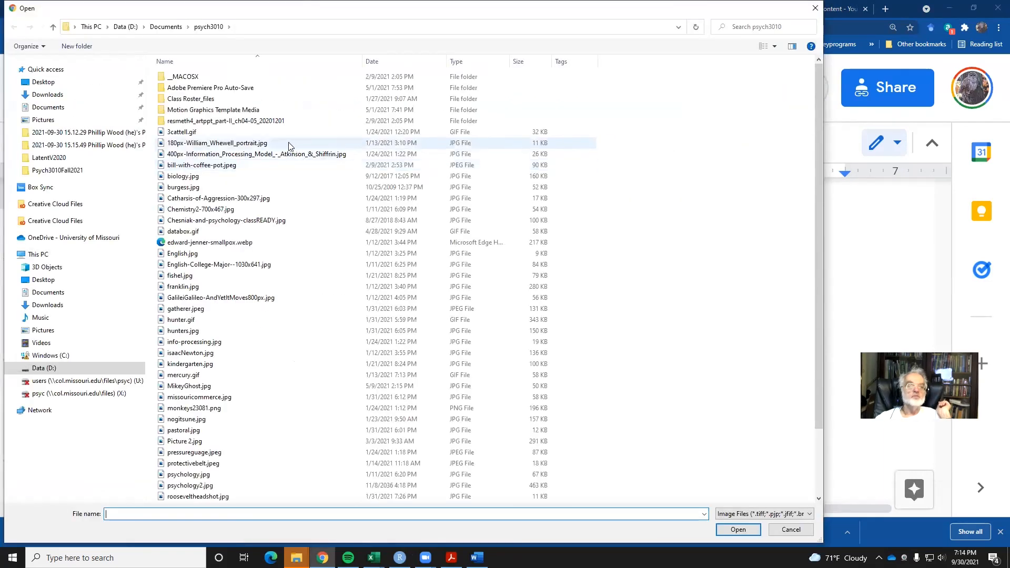
{"action": "left_click", "coordinate": [47, 94]}
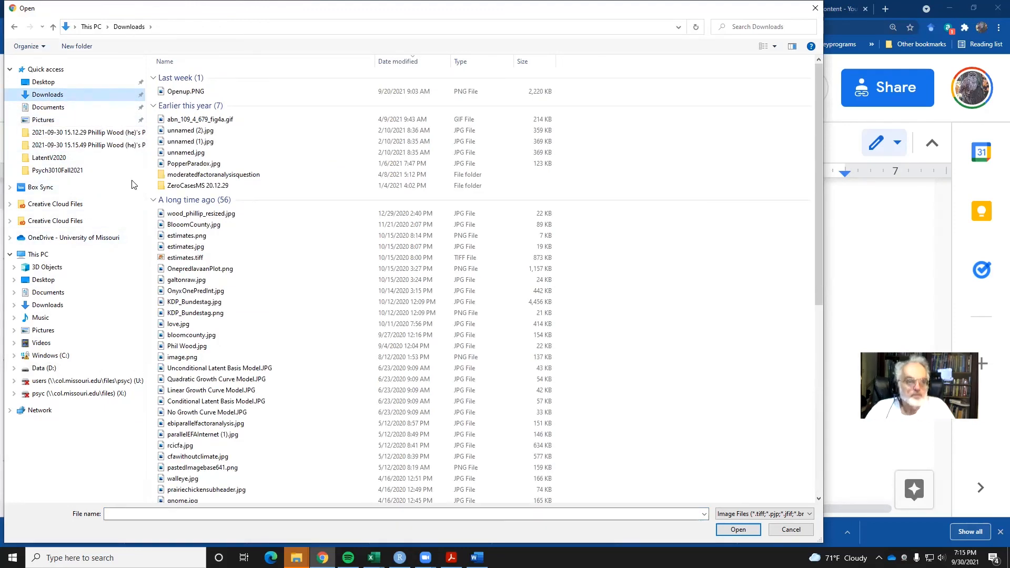
{"action": "left_click", "coordinate": [73, 296]}
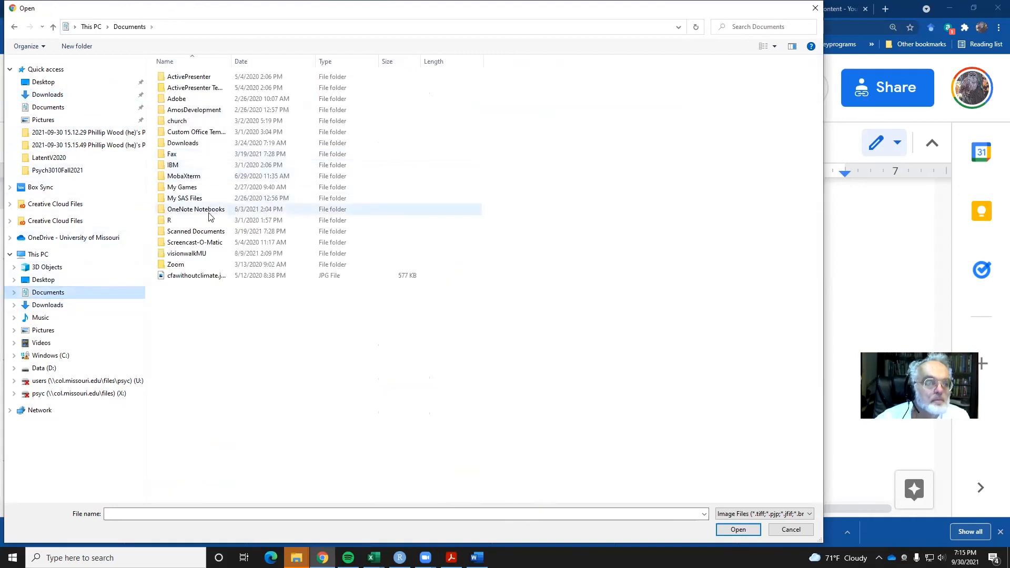
{"action": "double_click", "coordinate": [181, 142]}
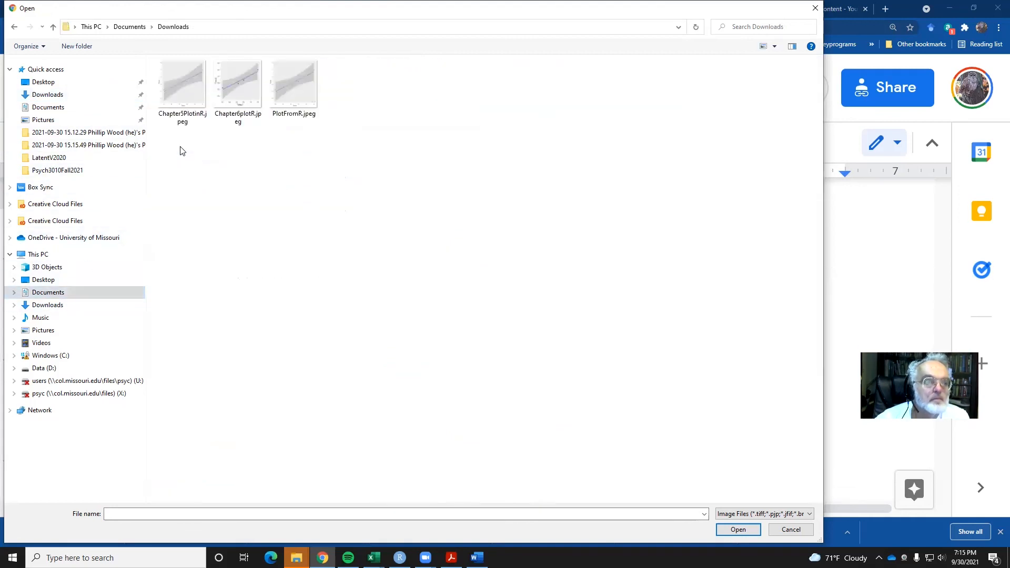
{"action": "double_click", "coordinate": [185, 86]}
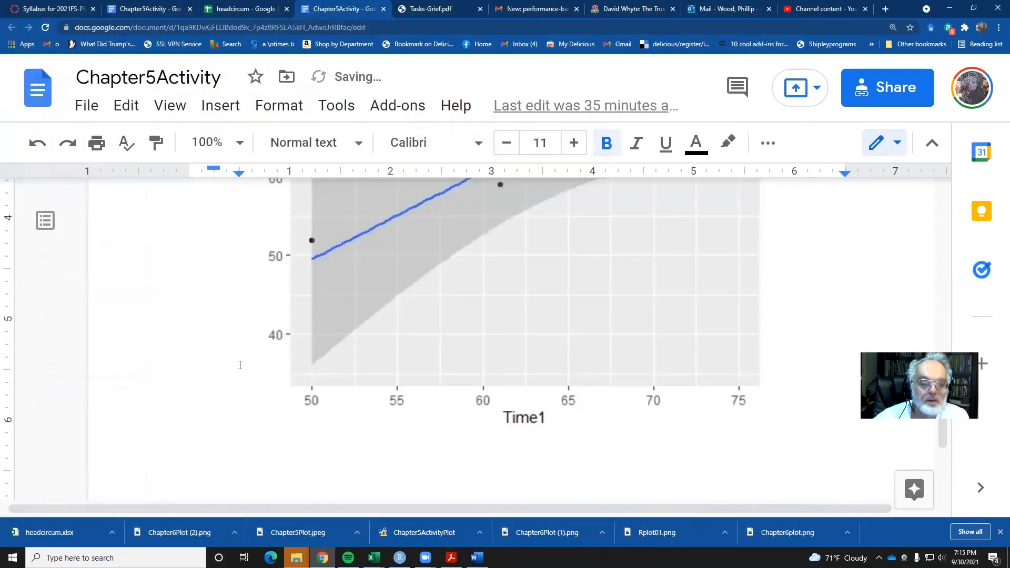
Review the inserted regression plot beneath worksheet item 3 and select it to show its text-wrapping options
{"action": "scroll", "coordinate": [528, 338], "scroll_direction": "up", "scroll_amount": 10}
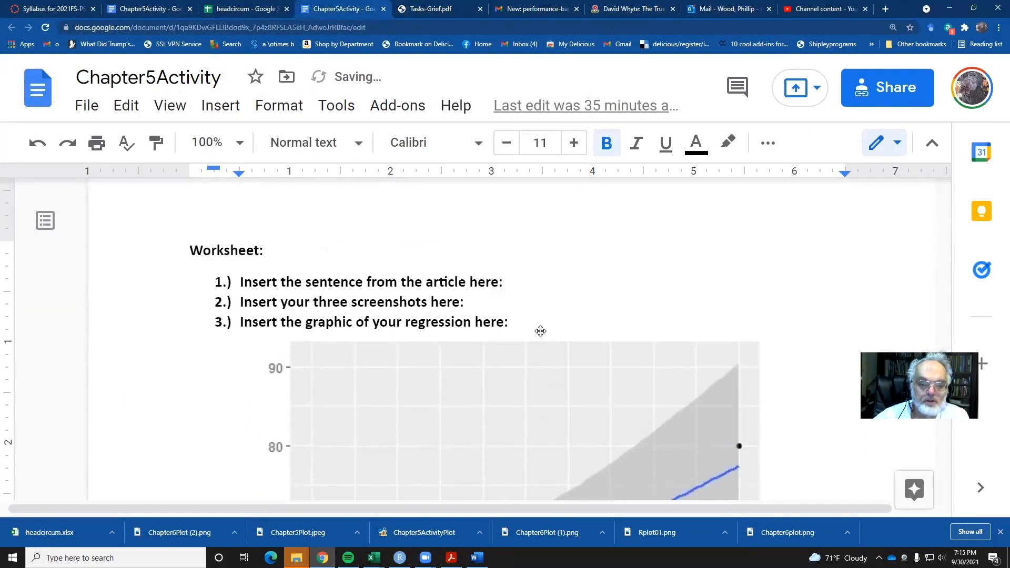
{"action": "scroll", "coordinate": [540, 330], "scroll_direction": "down", "scroll_amount": 2}
{"action": "scroll", "coordinate": [540, 330], "scroll_direction": "down", "scroll_amount": 6}
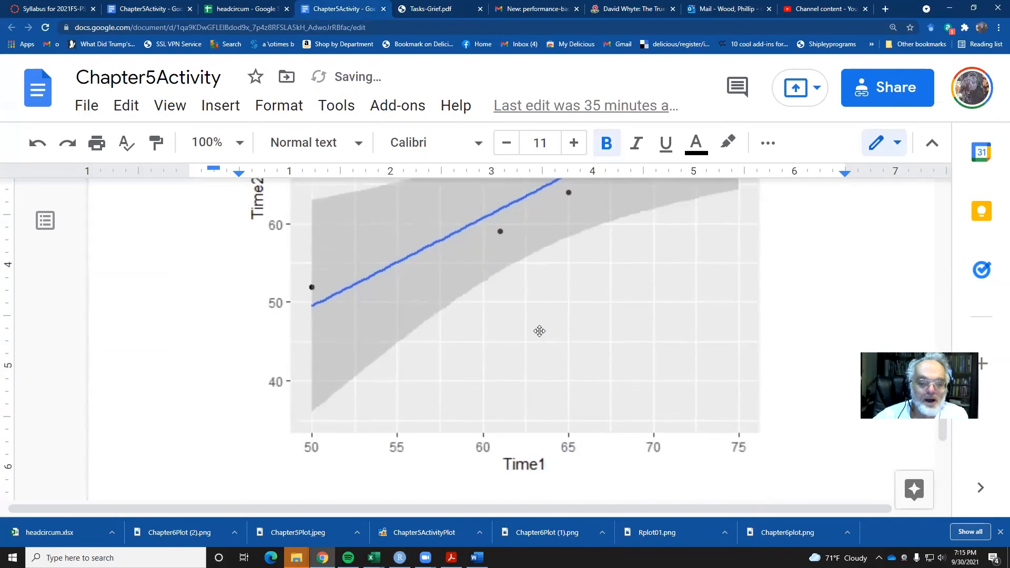
{"action": "left_click", "coordinate": [551, 285]}
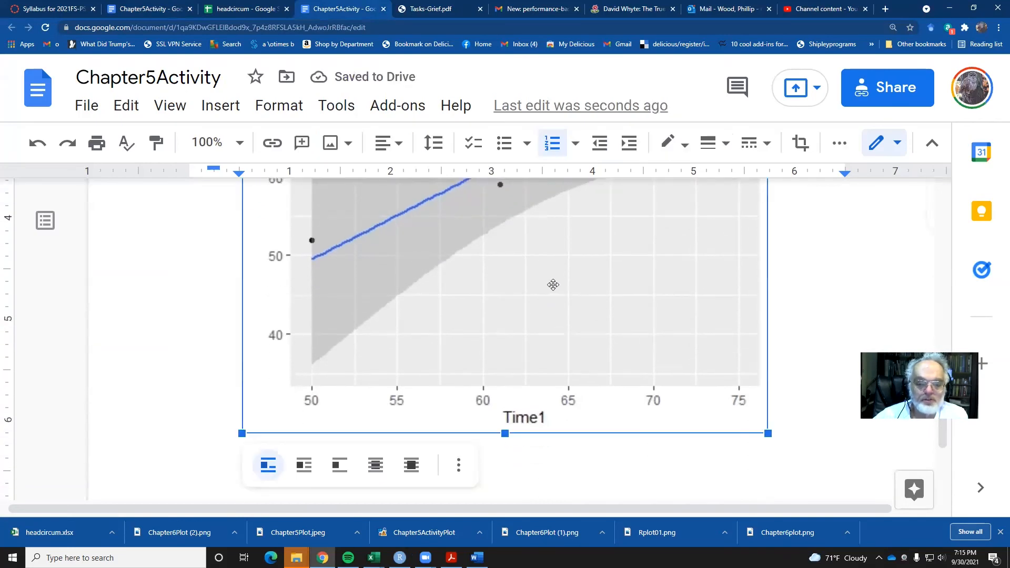
{"action": "scroll", "coordinate": [551, 285], "scroll_direction": "down", "scroll_amount": 1}
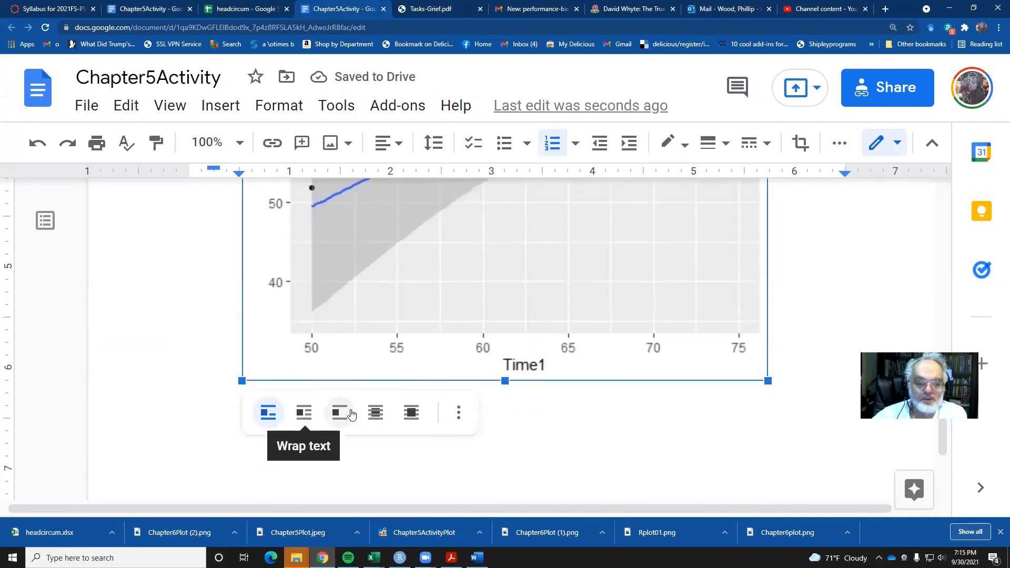